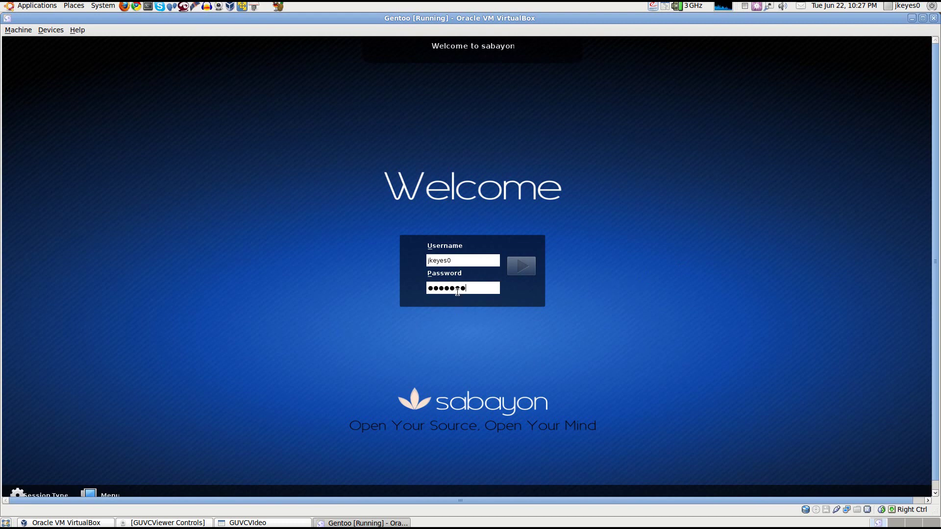
- Log in to the Sabayon KDE desktop and narrow the VirtualBox window to the screen's left part
key("Return")
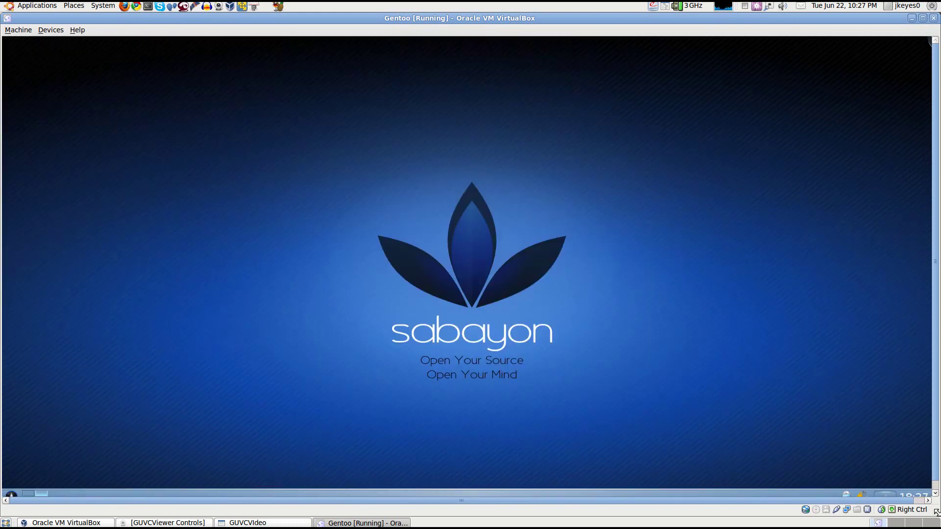
left_click_drag(936, 510, 621, 513)
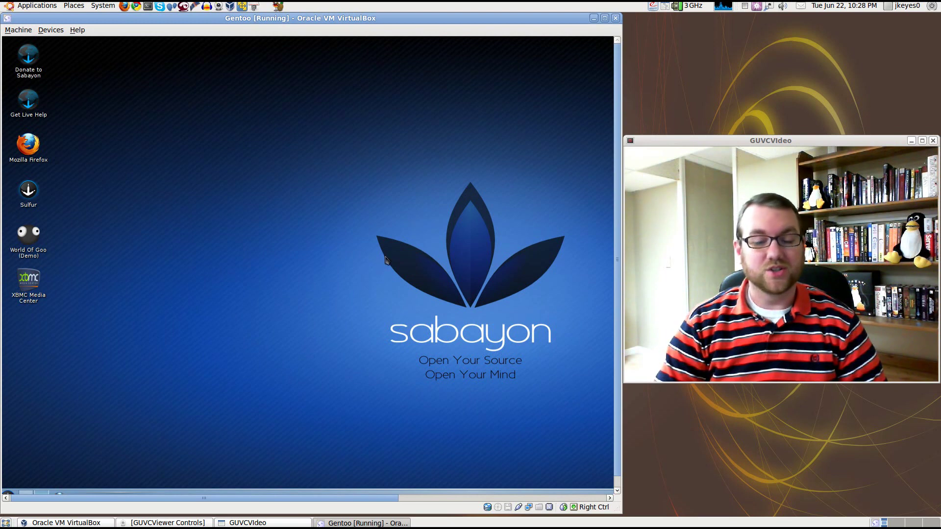
- Run 'sudo VBoxClient --display' in Konsole to fit the desktop to the window, then close Konsole
key("alt+F2")
type("konsole")
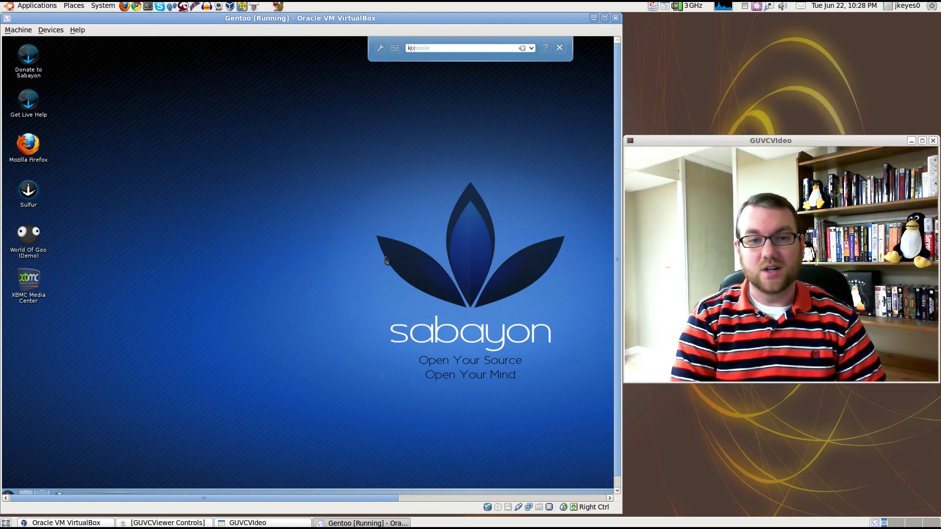
key("Return")
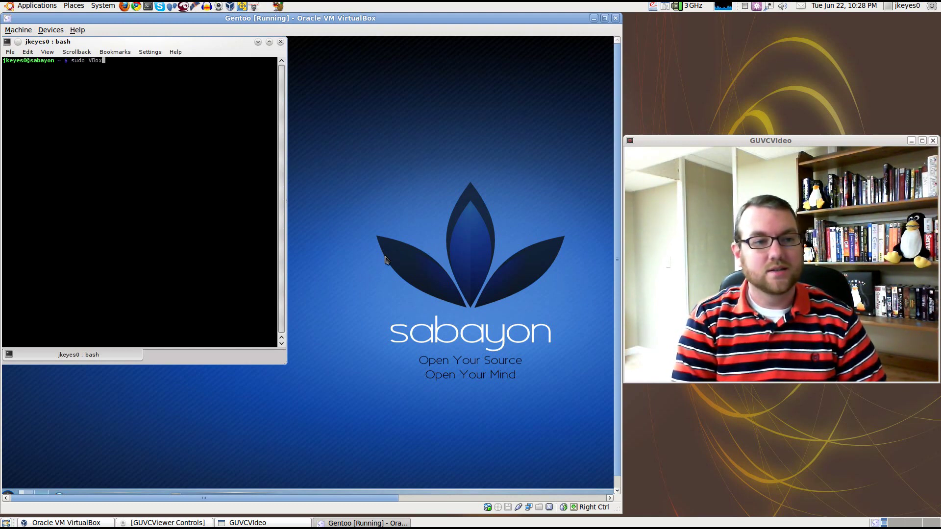
type("sudo VBoxClient --")
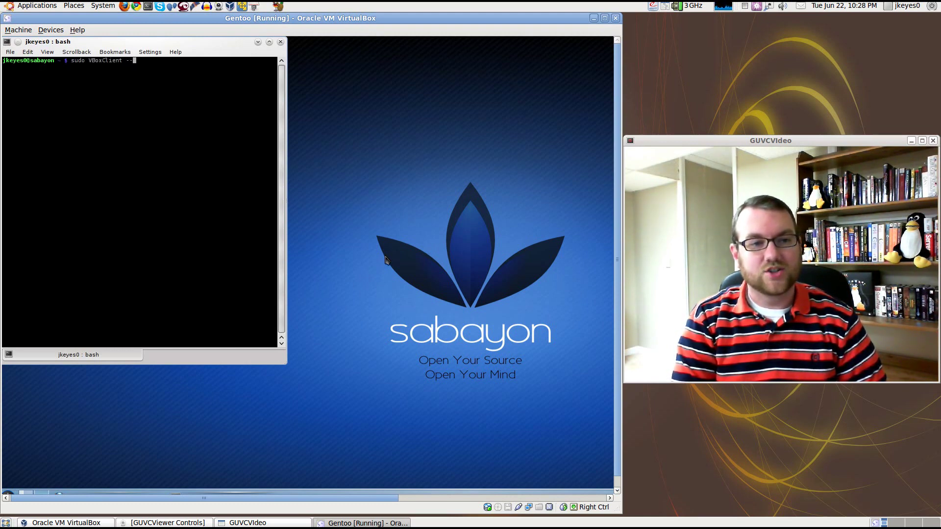
type("display")
key("Return")
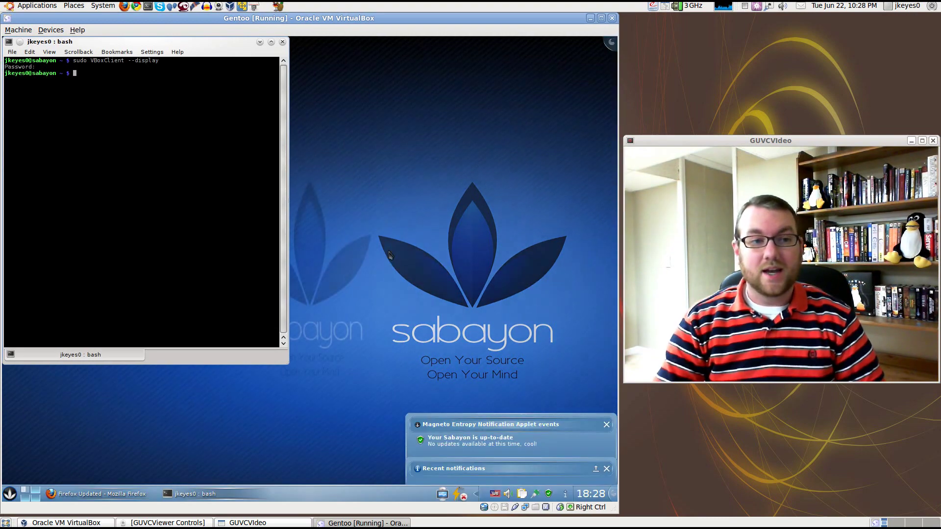
left_click(283, 41)
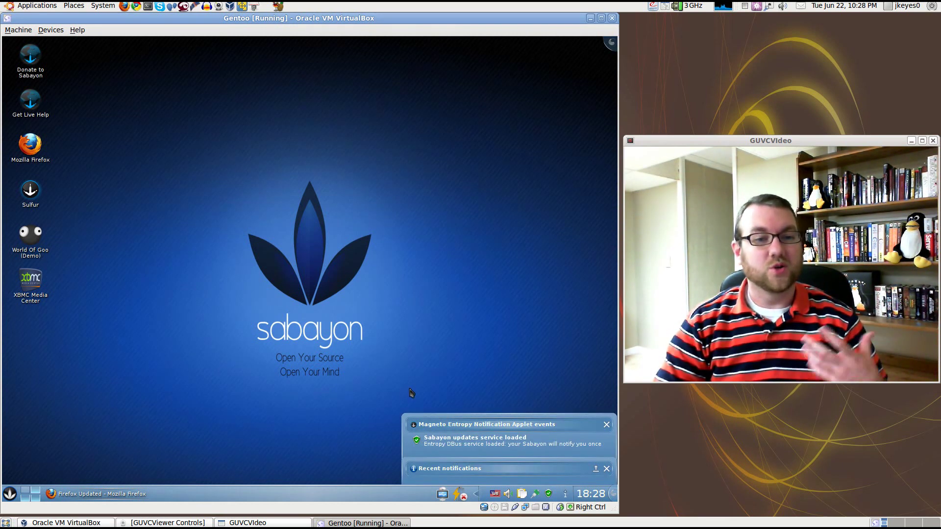
- Dismiss the Magneto Entropy update notification and restore the minimized Firefox window
left_click(606, 425)
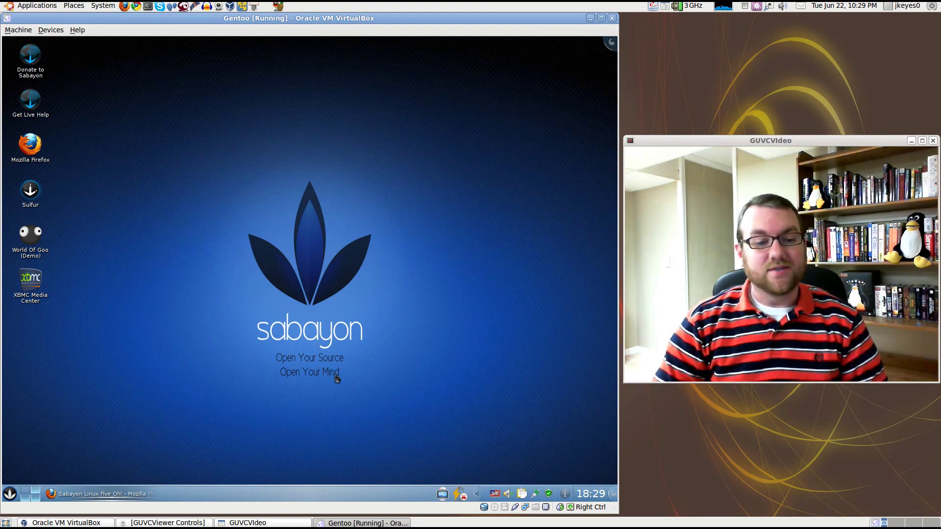
left_click(107, 493)
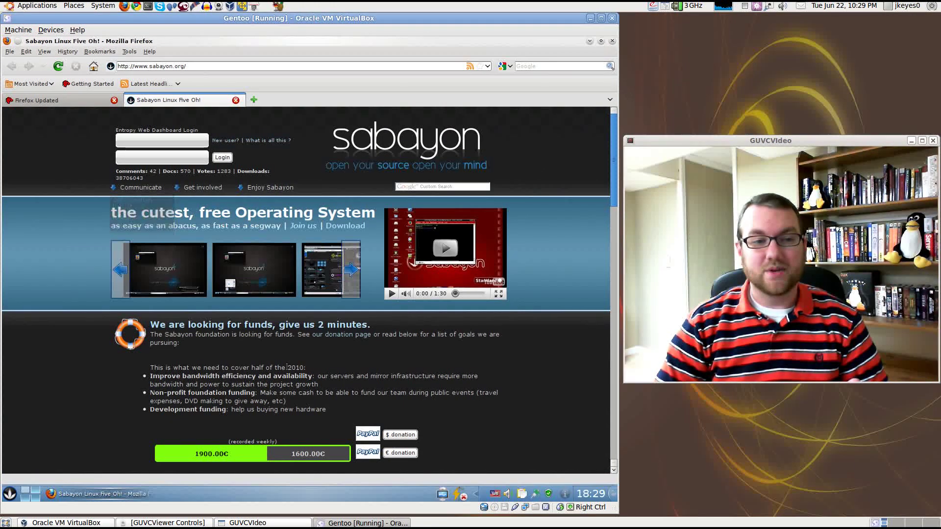
- Browse the sabayon.org homepage and its menus in Firefox
scroll(368, 353, "down", 2)
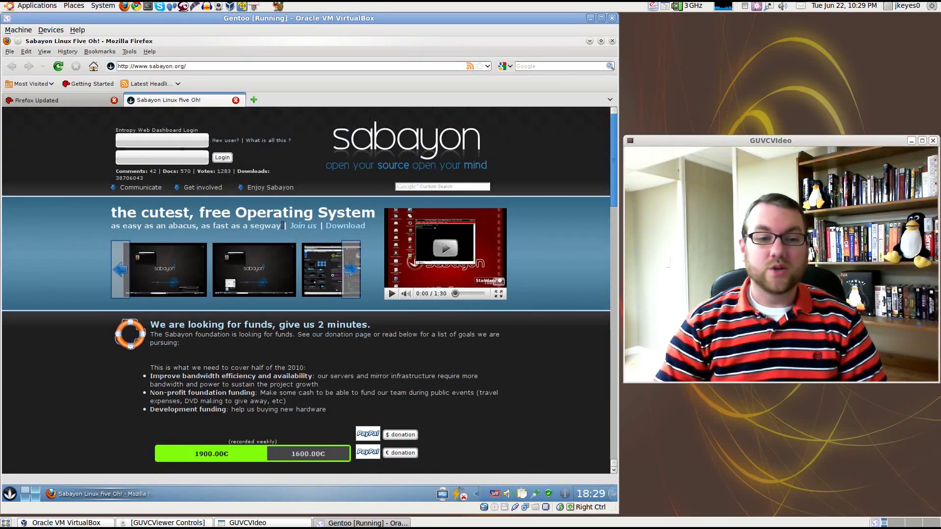
scroll(290, 291, "down", 8)
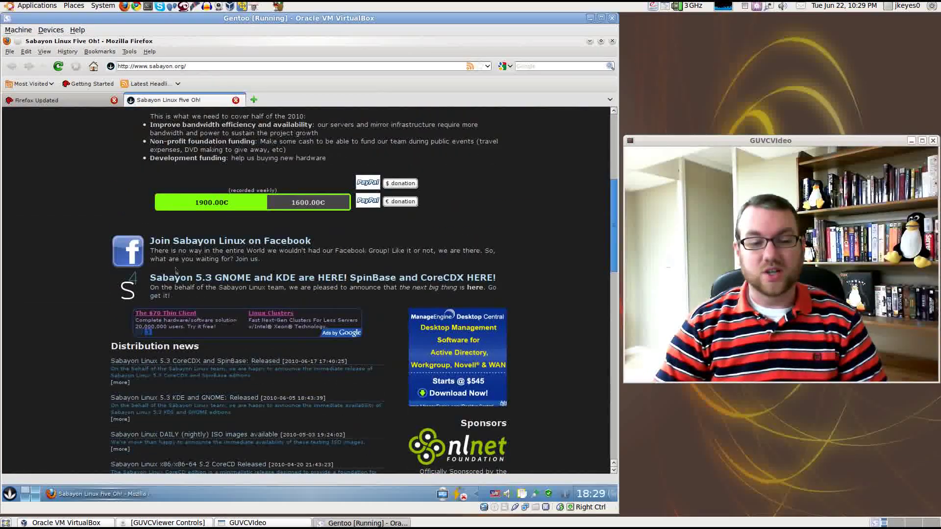
scroll(292, 178, "up", 10)
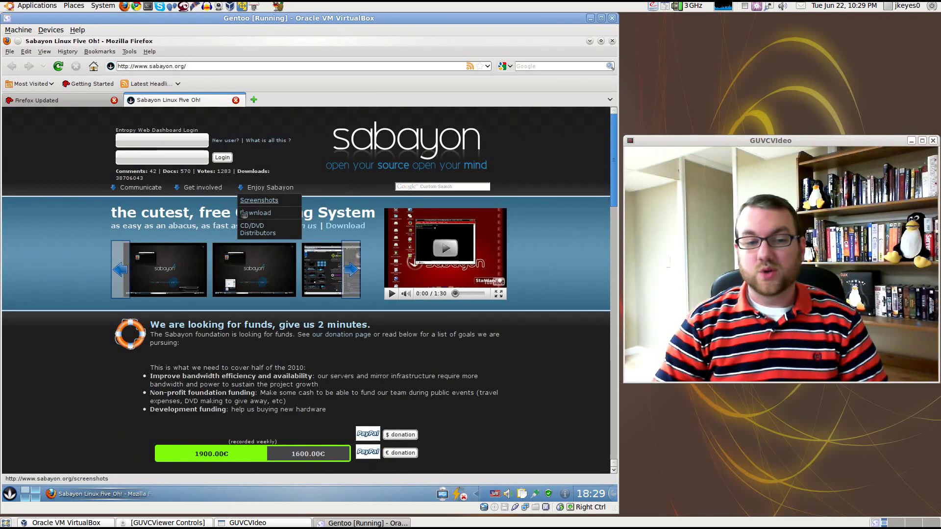
mouse_move(191, 190)
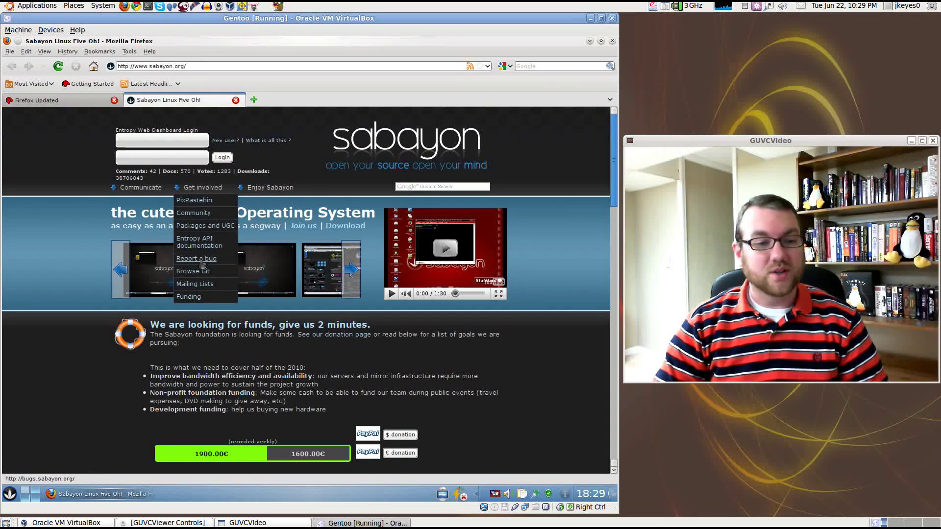
mouse_move(140, 189)
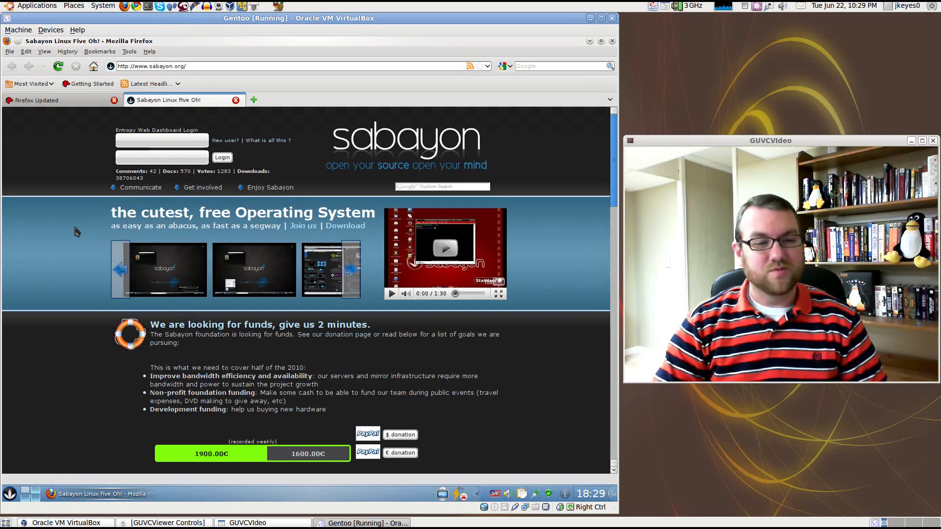
- Close the Sabayon Linux Five Oh! tab and Firefox, and dismiss the update notification
middle_click(144, 101)
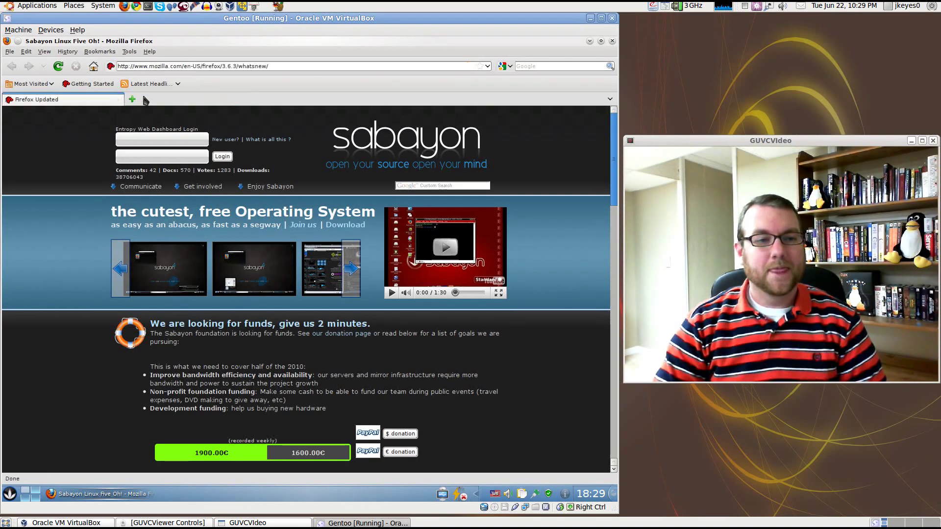
left_click(612, 41)
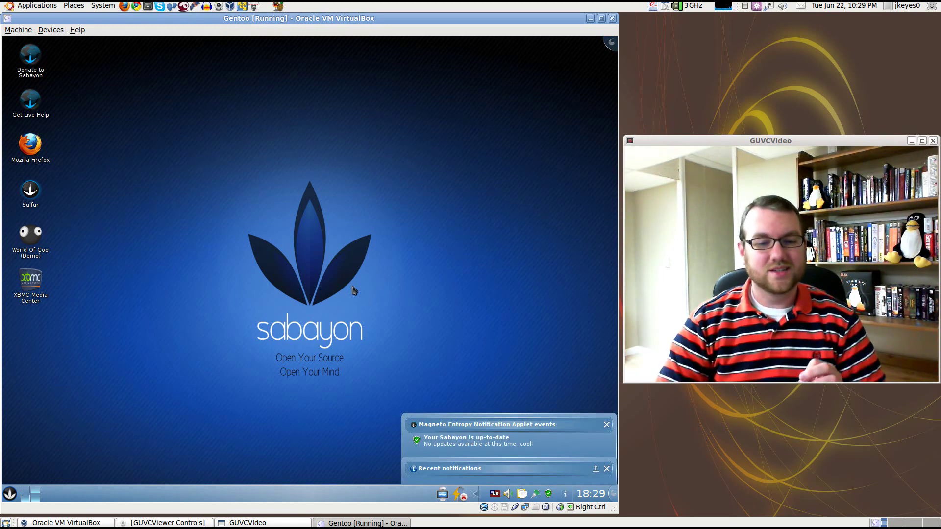
left_click(606, 468)
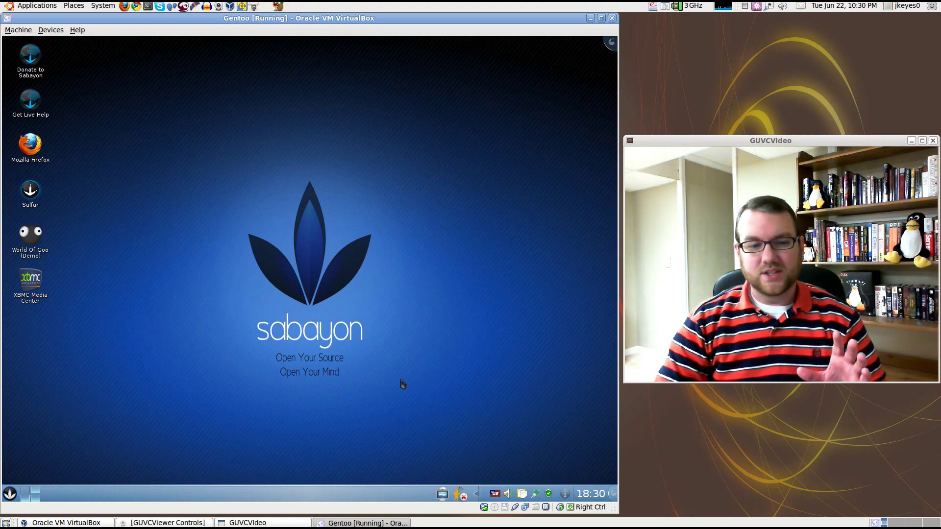
- Apply the Lightning wallpaper to the desktop through Desktop Settings
right_click(224, 215)
left_click(274, 380)
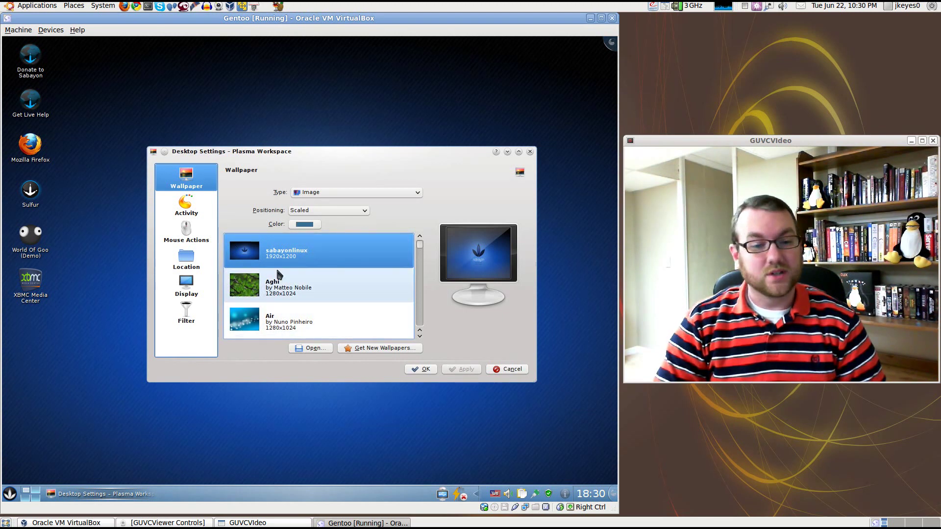
scroll(404, 263, "down", 2)
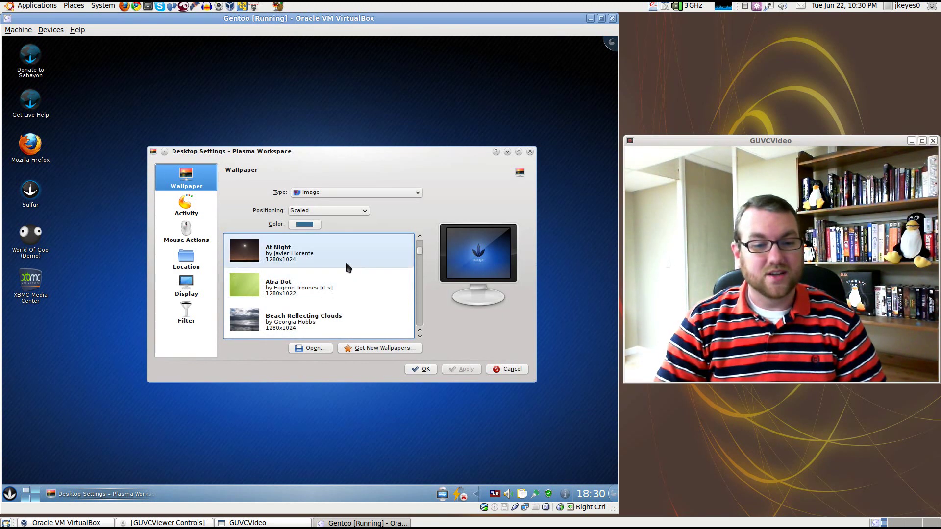
scroll(344, 261, "down", 2)
scroll(339, 265, "down", 3)
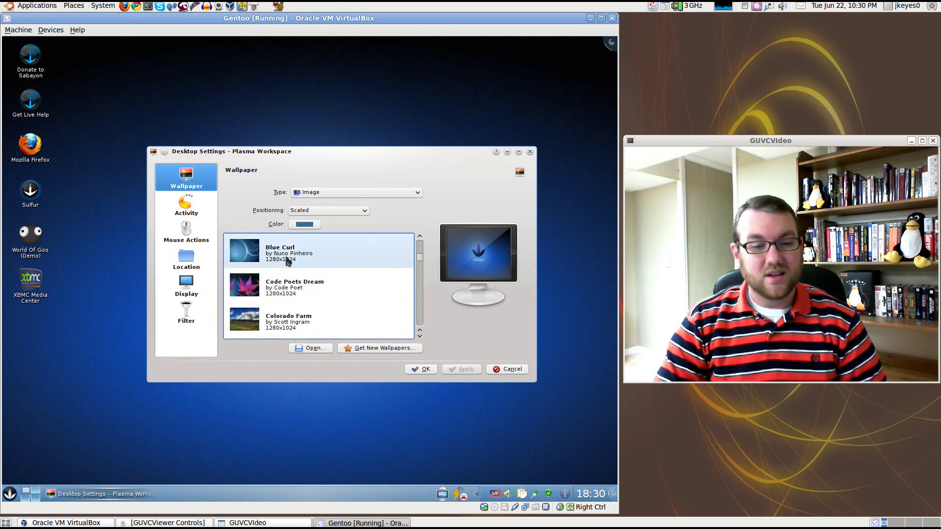
scroll(290, 264, "down", 1)
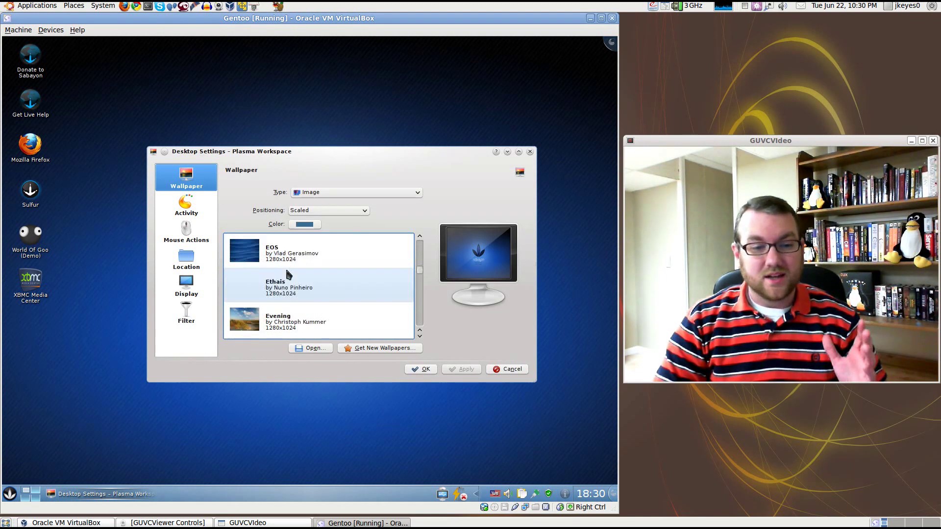
scroll(289, 264, "down", 2)
scroll(289, 264, "down", 3)
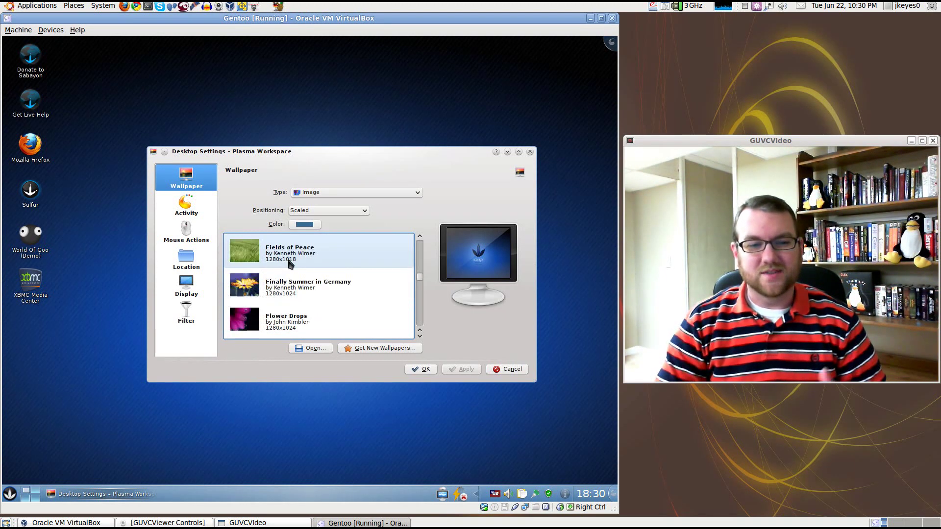
scroll(290, 265, "down", 6)
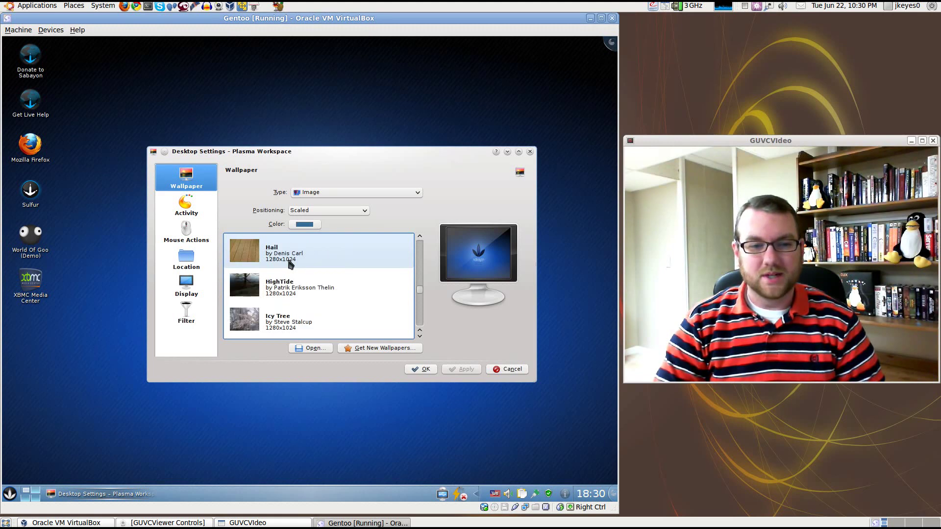
scroll(289, 263, "down", 5)
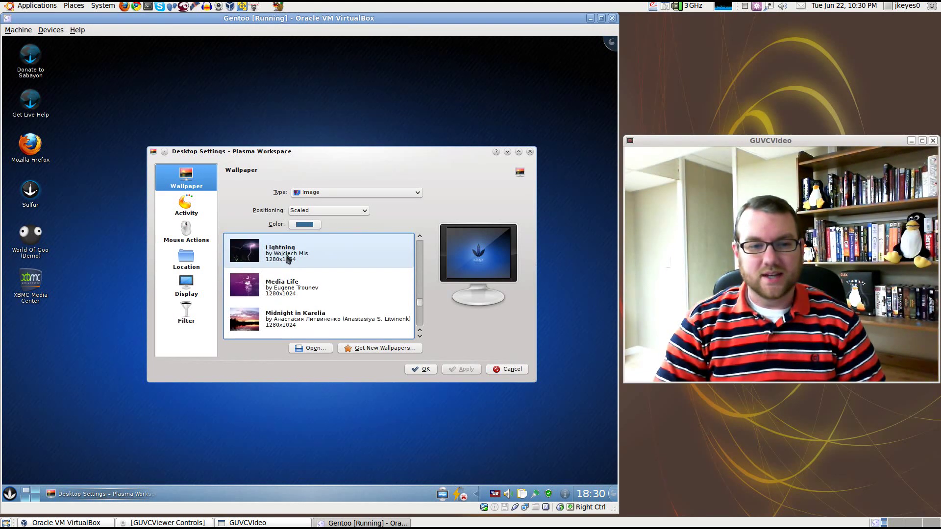
left_click(284, 253)
left_click(458, 369)
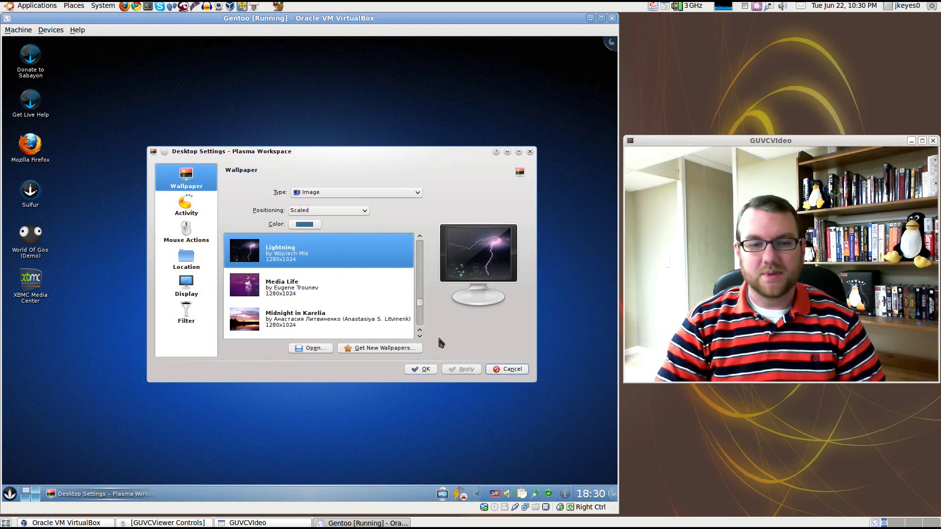
- Switch the wallpaper back to the sabayonlinux image and close the settings
left_click_drag(371, 158, 316, 128)
scroll(371, 284, "up", 1)
left_click_drag(370, 284, 366, 219)
left_click(343, 228)
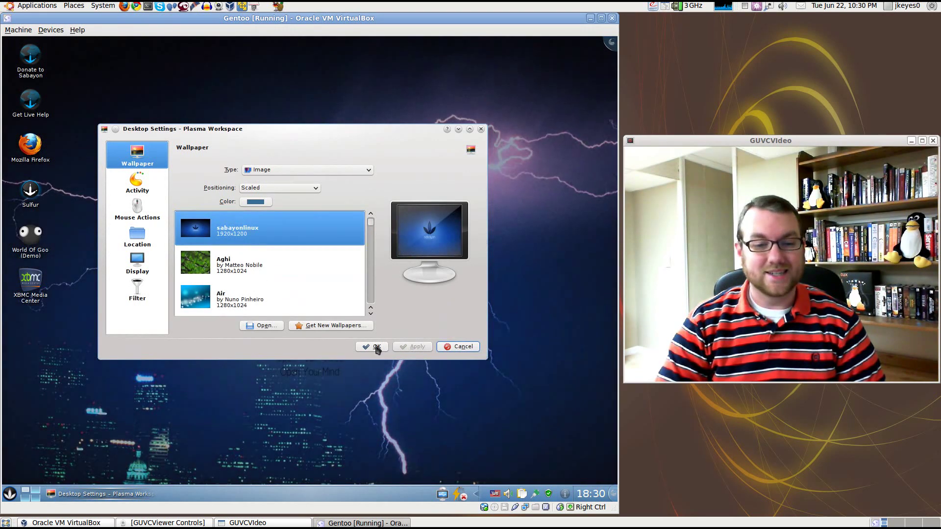
left_click(375, 347)
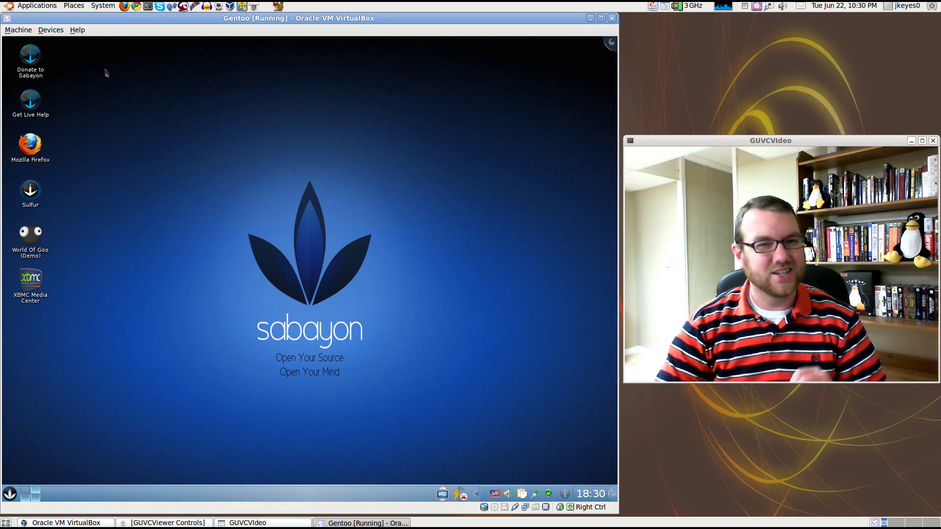
left_click(32, 103)
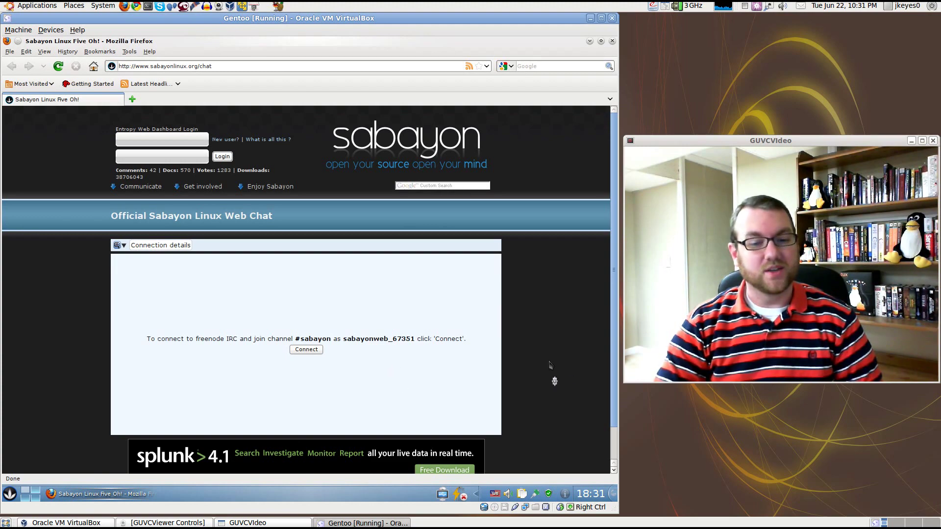
scroll(552, 373, "down", 2)
scroll(559, 366, "up", 2)
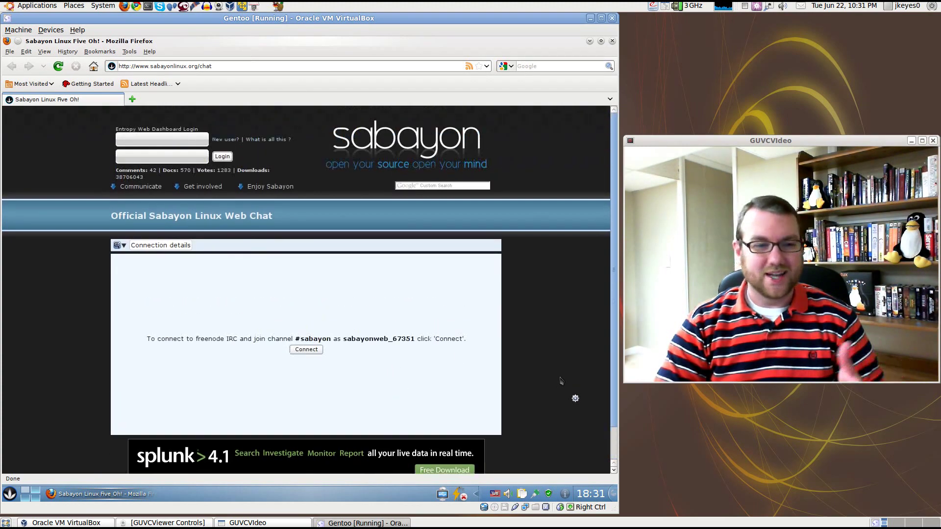
left_click(612, 42)
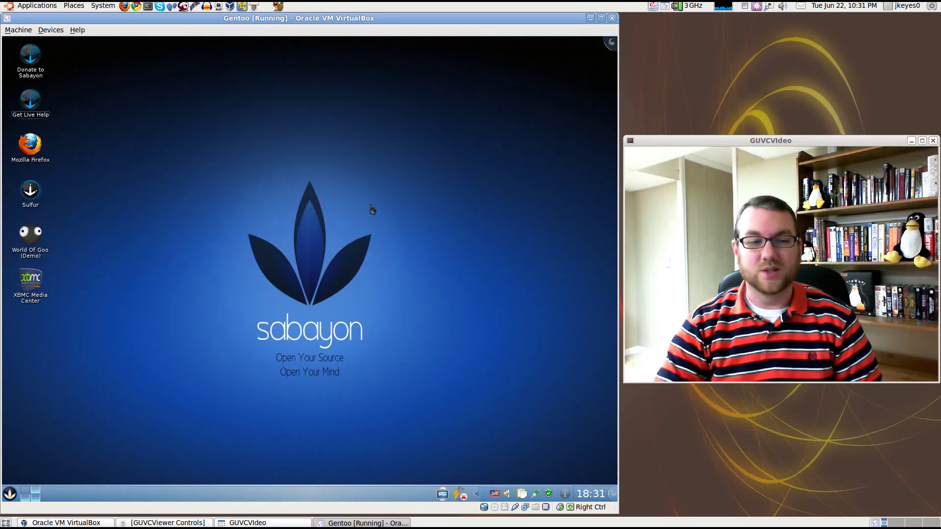
- Launch Sulfur and read the Entropy update required notice
left_click(30, 190)
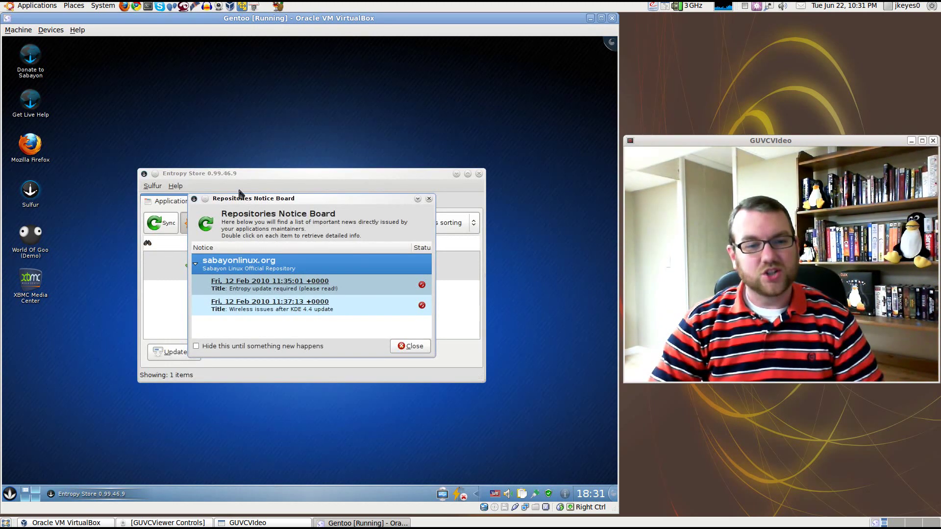
left_click(289, 283)
double_click(287, 284)
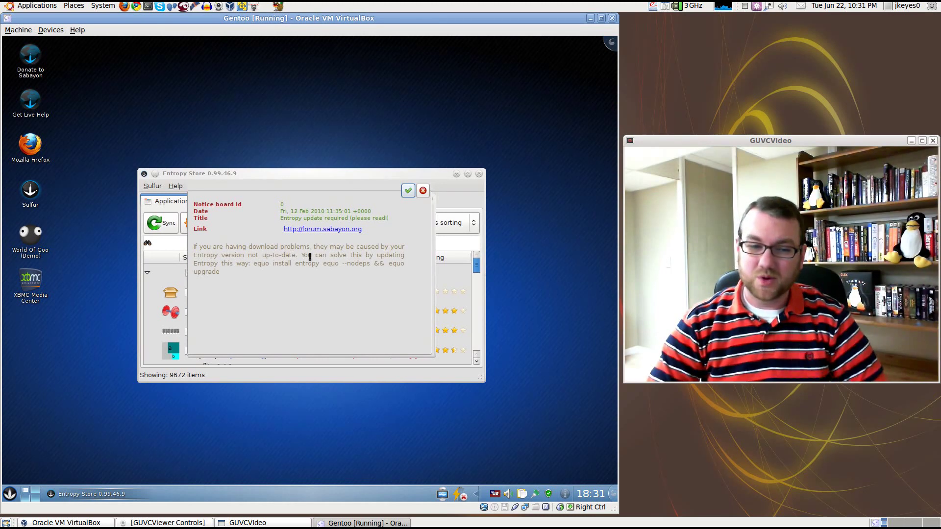
left_click(422, 191)
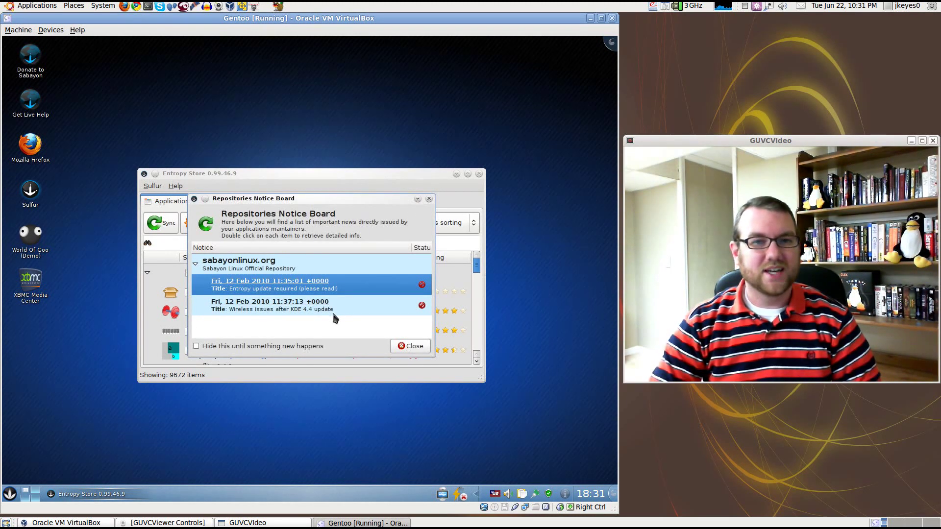
- Dismiss the repositories notice board, list all applications, and open the package search form
left_click(411, 346)
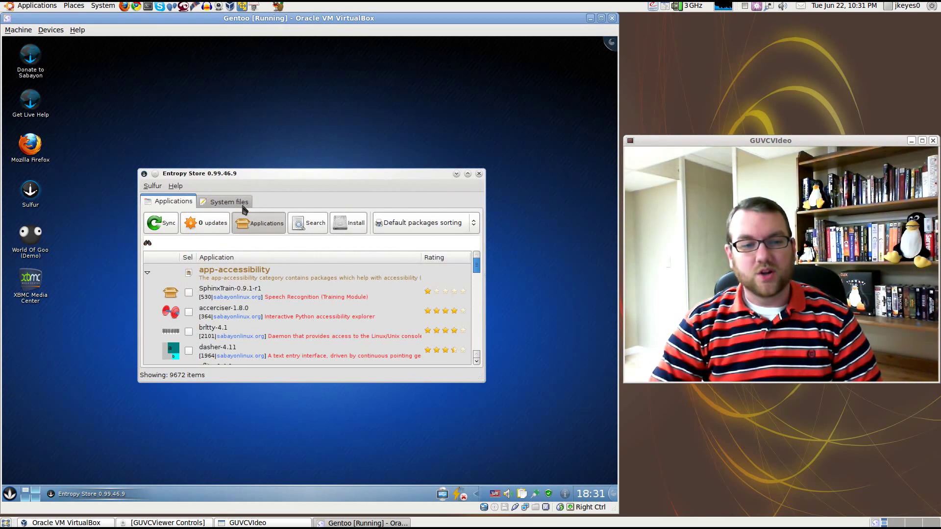
left_click(260, 226)
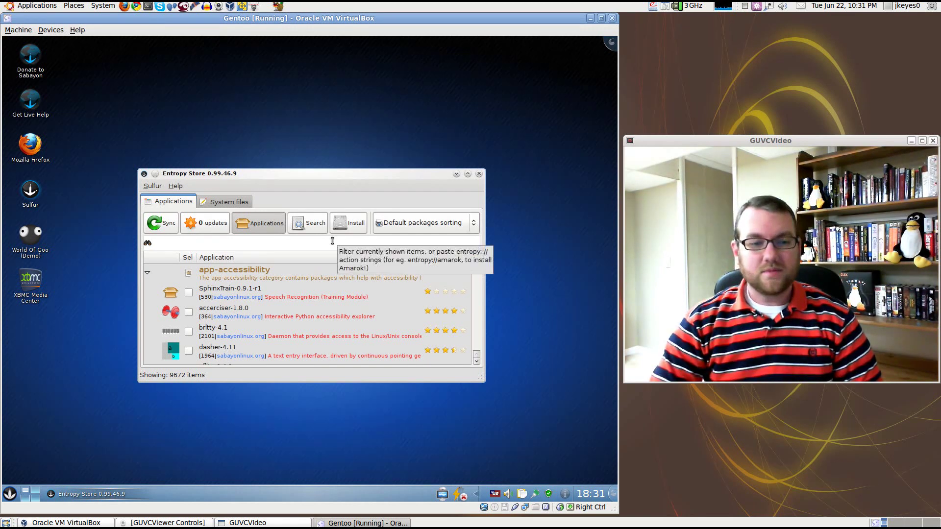
left_click(308, 224)
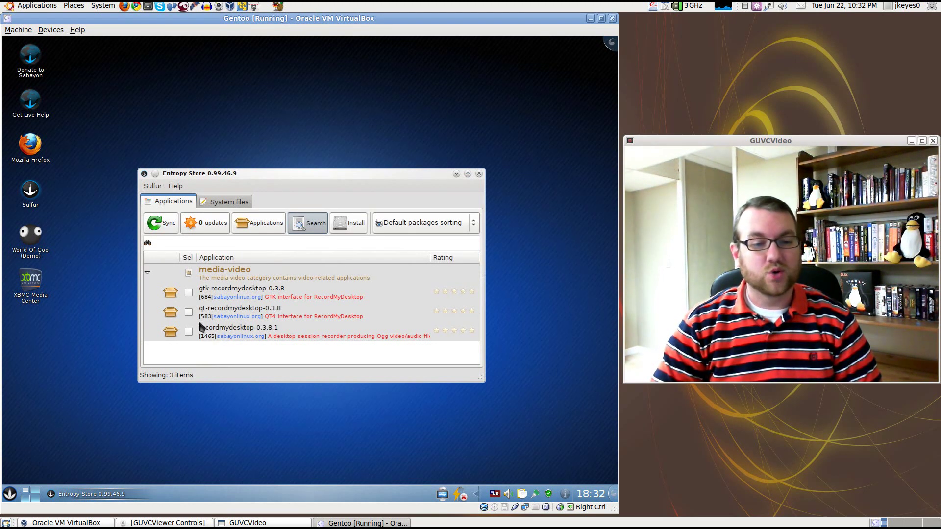
- Install gtk-recordmydesktop with its dependencies and commit the queued actions
right_click(189, 297)
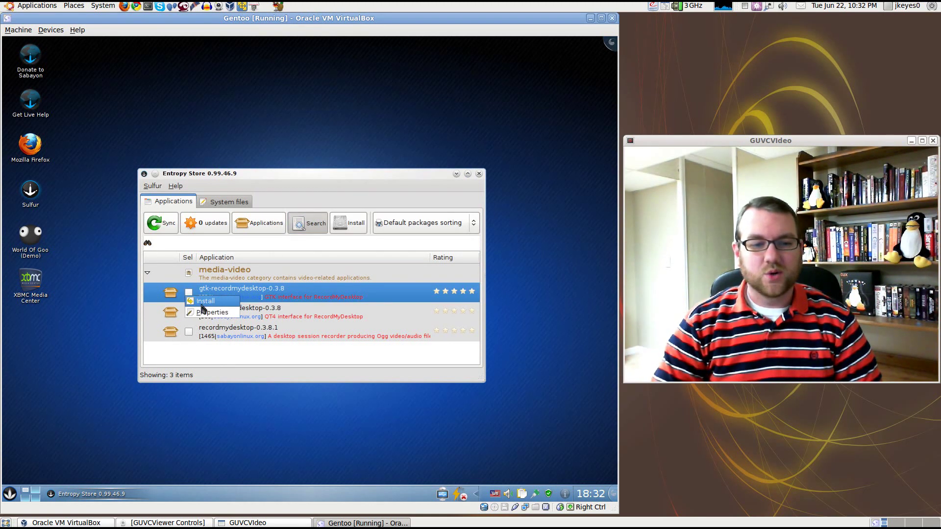
left_click(214, 305)
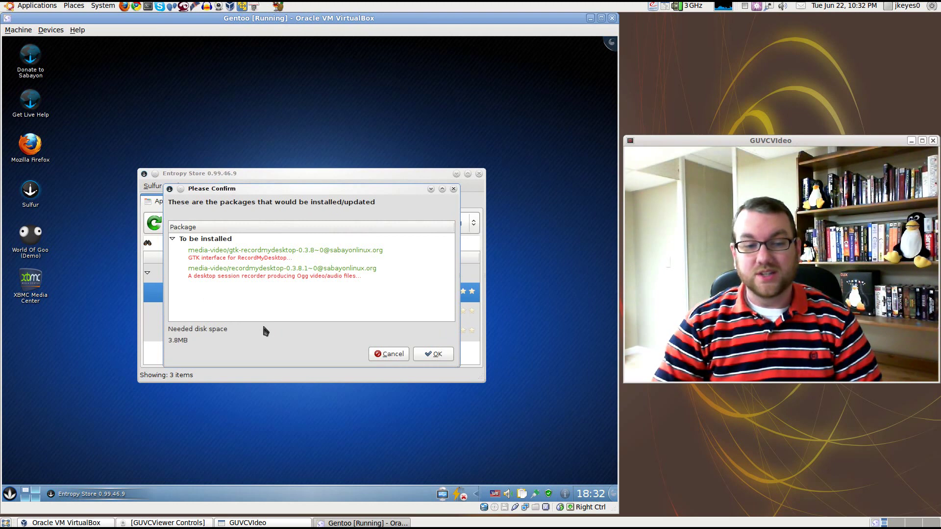
left_click(422, 357)
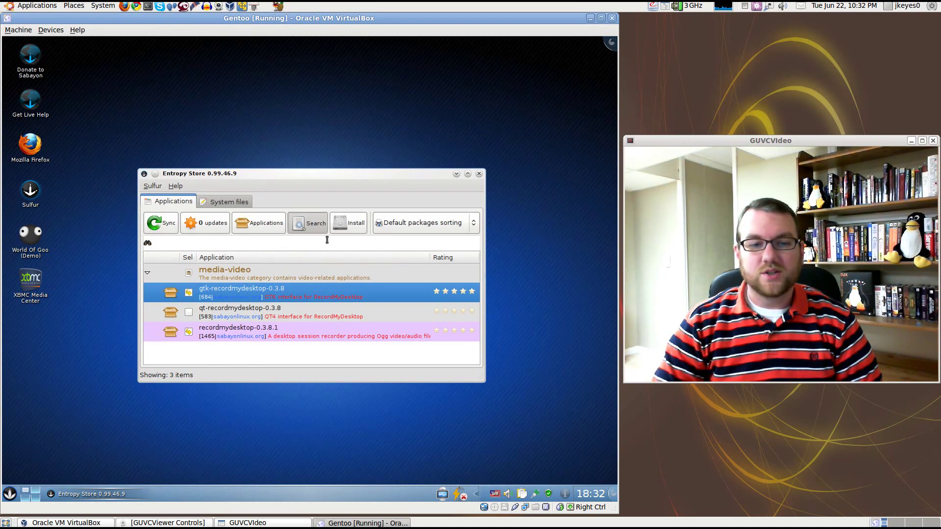
left_click(351, 227)
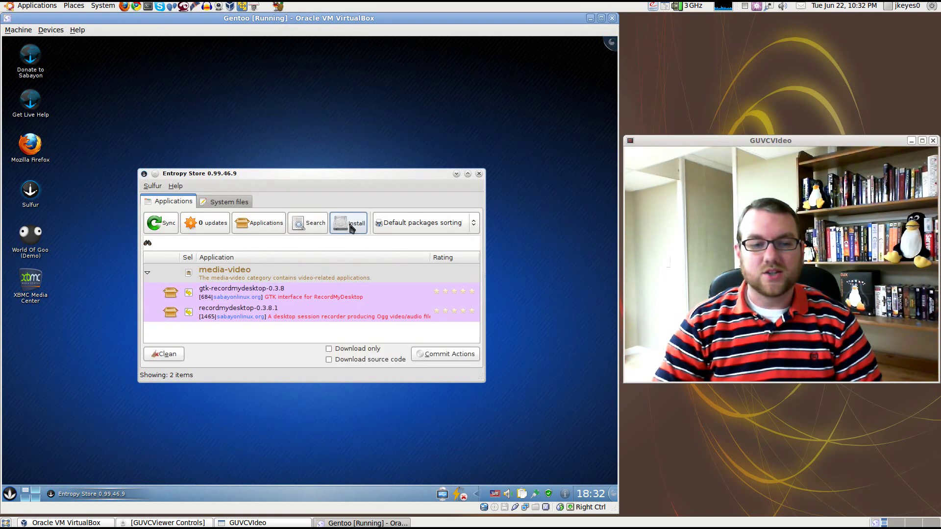
left_click(447, 355)
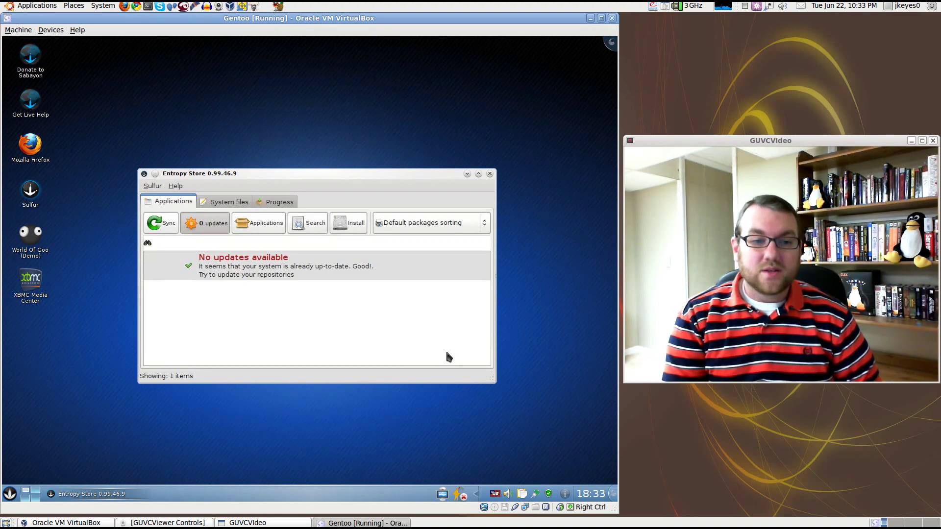
- Confirm gtk-recordMyDesktop appears under Kickoff's Multimedia applications, then close the Entropy Store
left_click(10, 494)
left_click(59, 471)
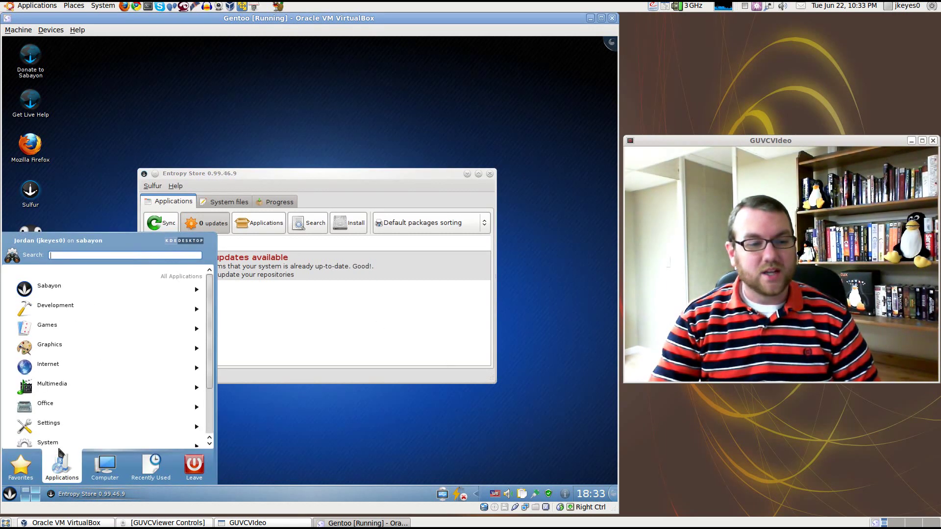
left_click(66, 383)
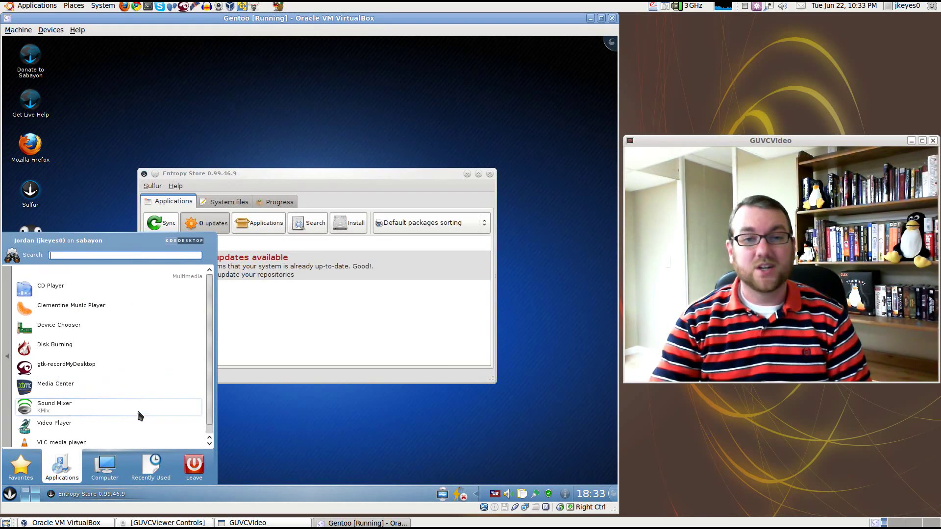
left_click(286, 430)
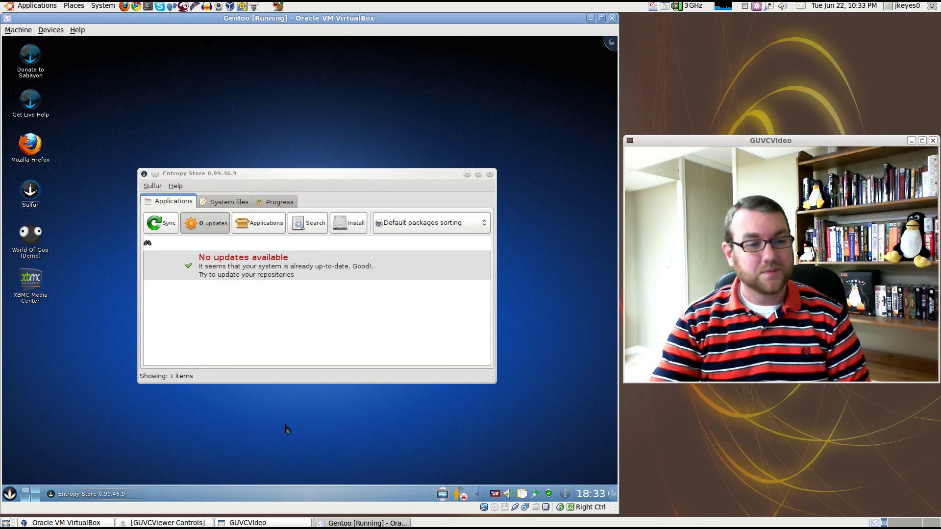
left_click(489, 174)
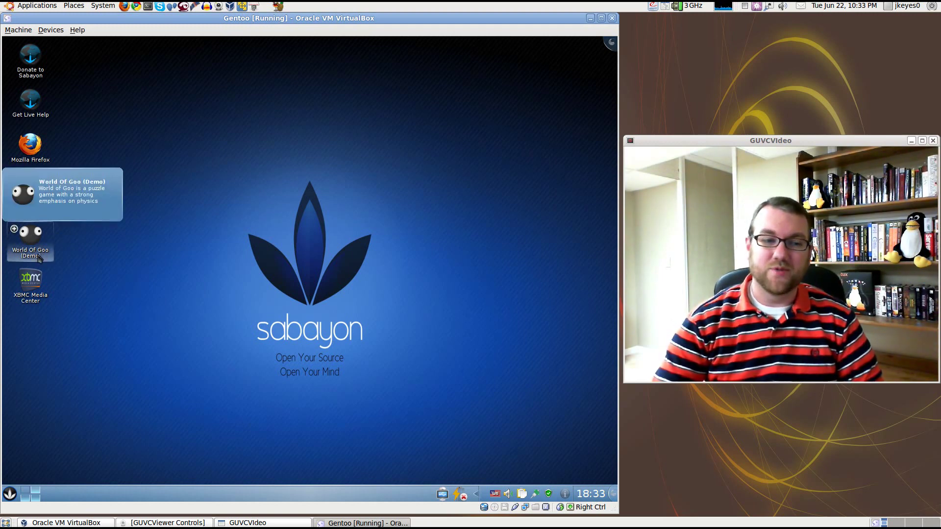
- Launch XBMC Media Center from its desktop icon and quit it back to the desktop
left_click(34, 289)
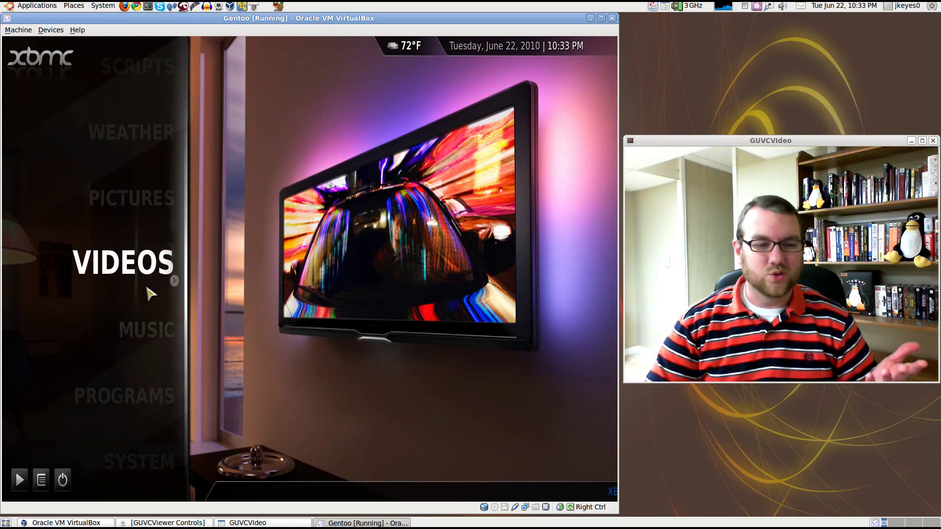
left_click(62, 480)
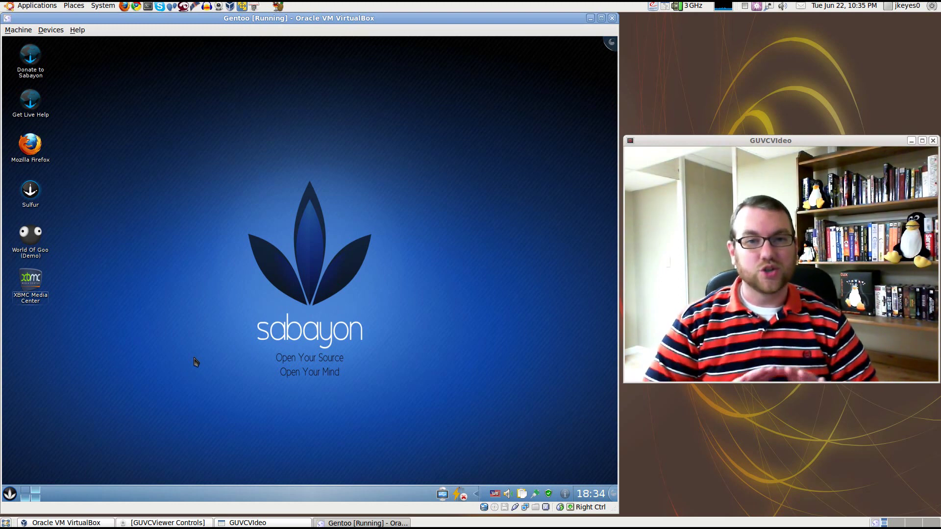
left_click(611, 42)
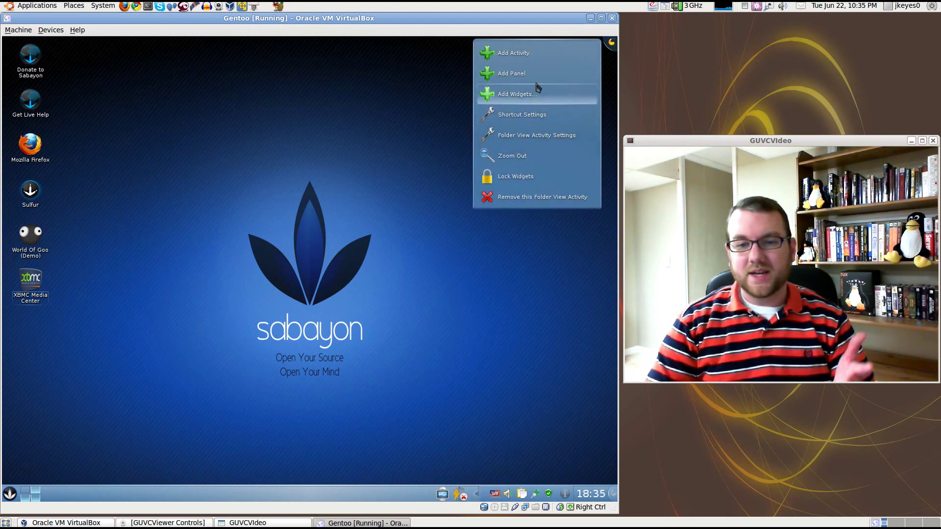
left_click(530, 373)
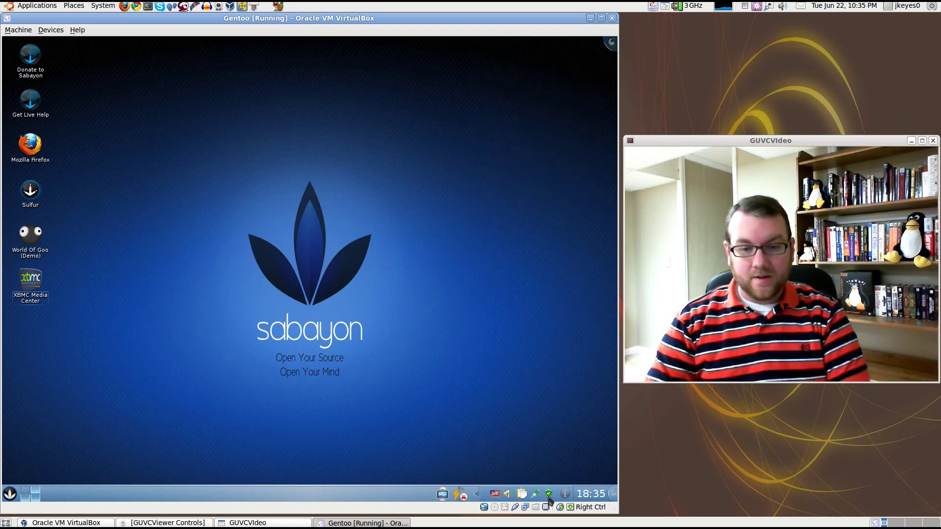
right_click(461, 496)
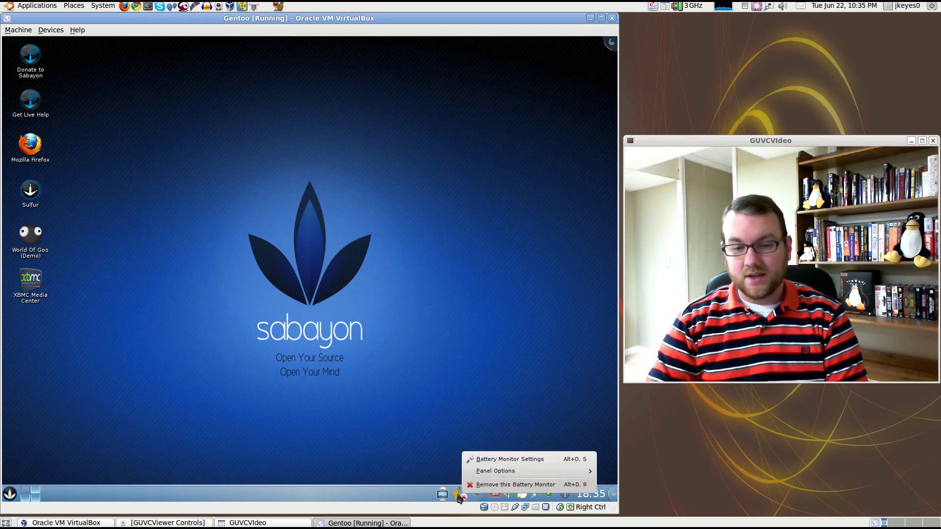
left_click(489, 380)
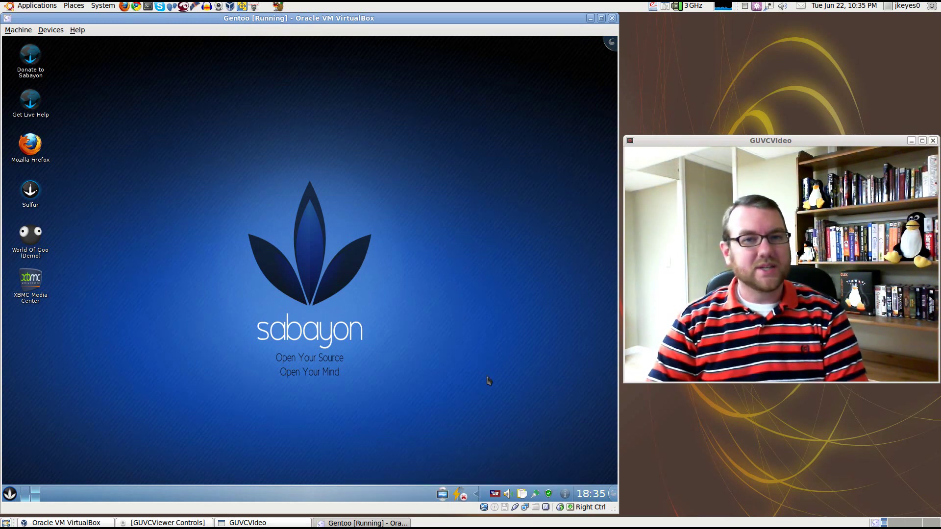
right_click(550, 495)
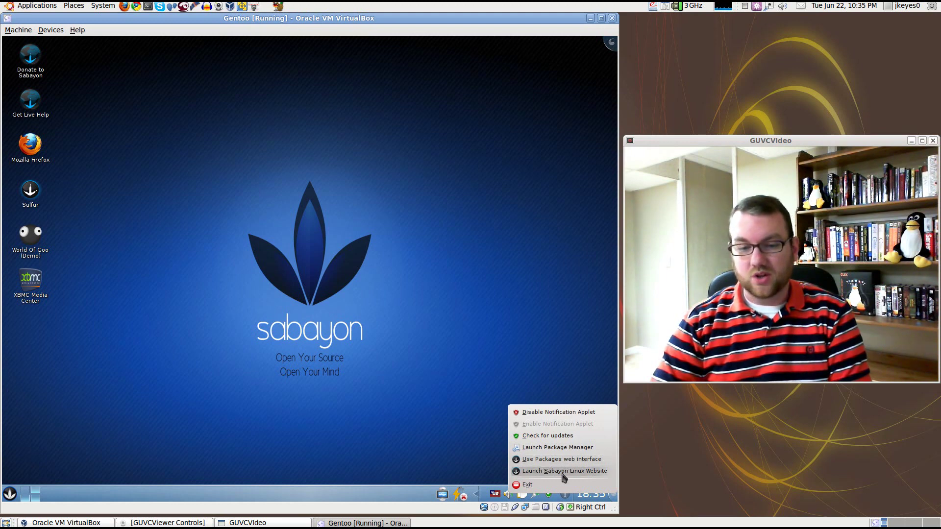
left_click(552, 496)
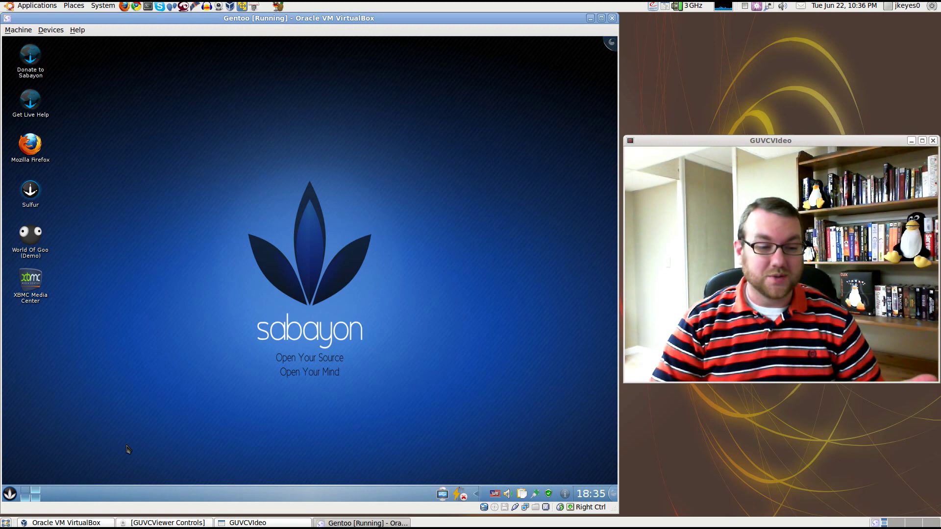
- Open the Kickoff launcher's options menu and dismiss it with Escape
left_click(9, 495)
right_click(10, 493)
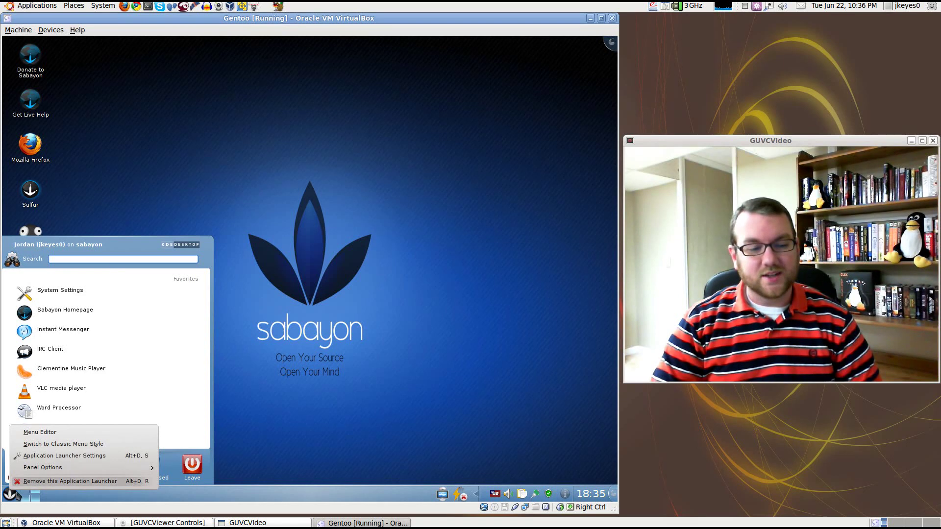
key("Escape")
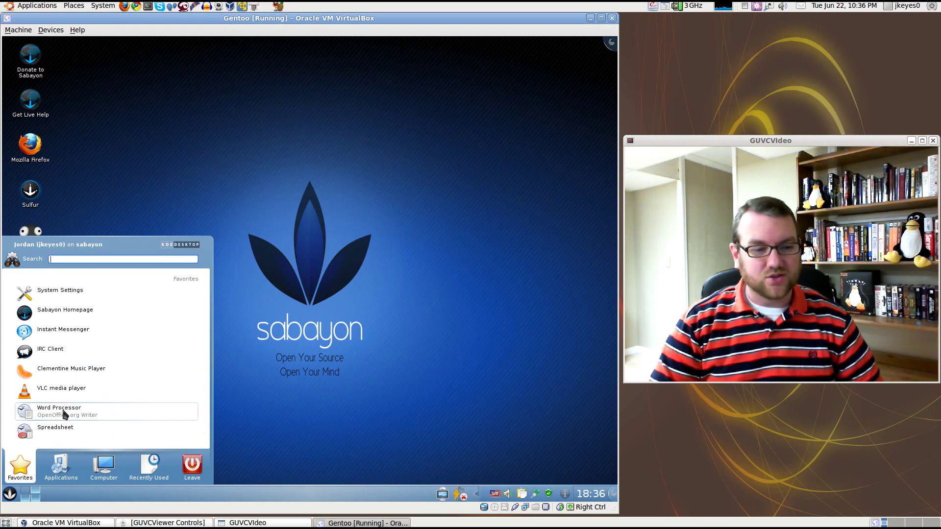
- Launch Applications > Sabayon > Sabayon Shop and close the resulting CafePress Not Found page
left_click(61, 464)
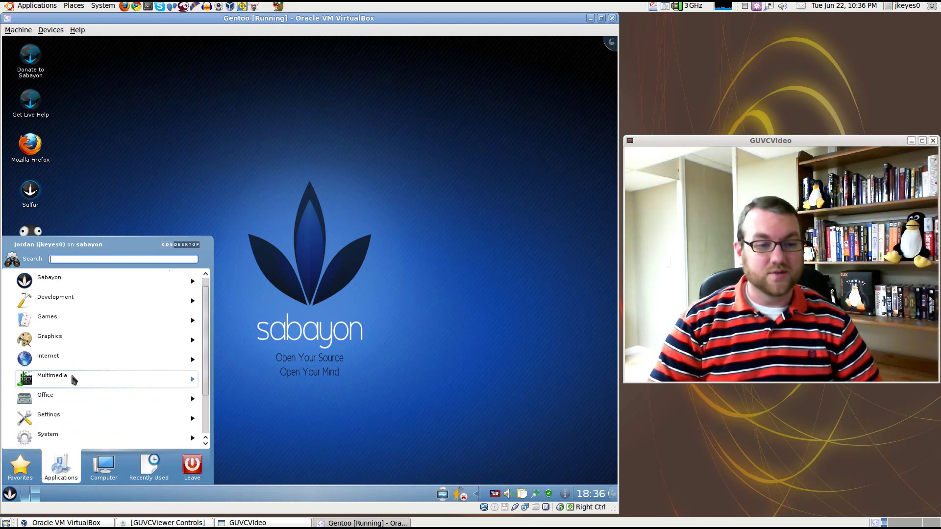
left_click(60, 277)
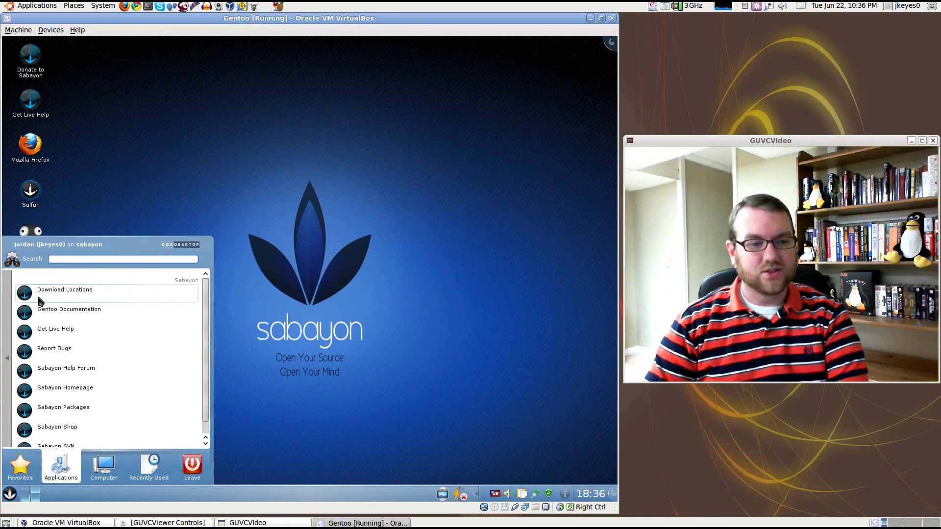
scroll(90, 309, "down", 1)
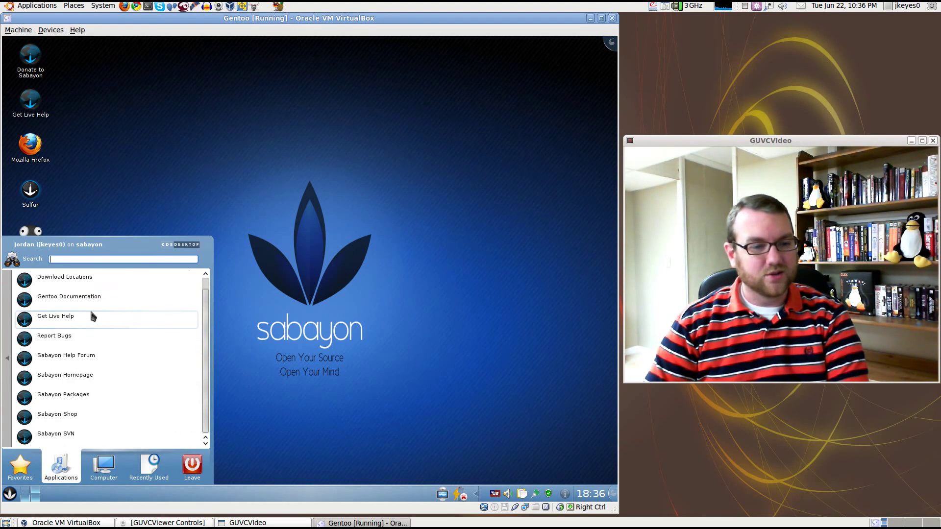
left_click(69, 418)
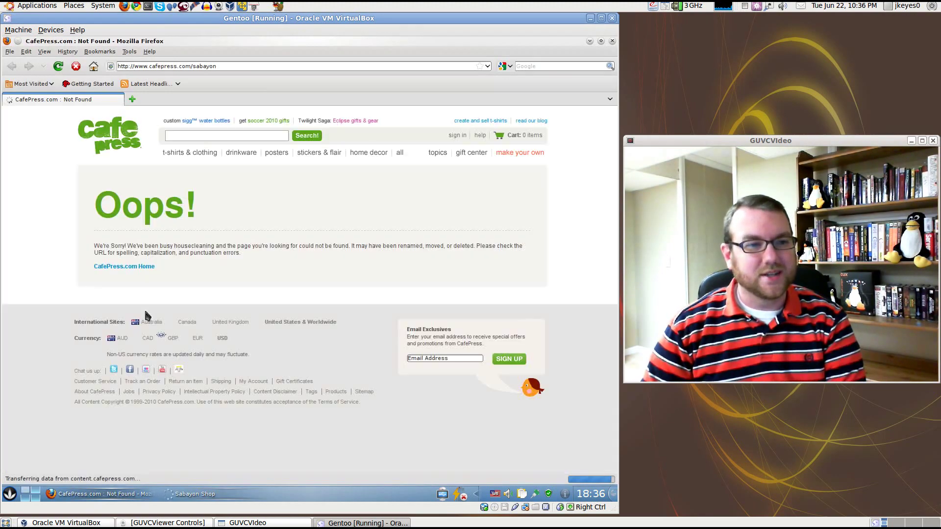
left_click(613, 41)
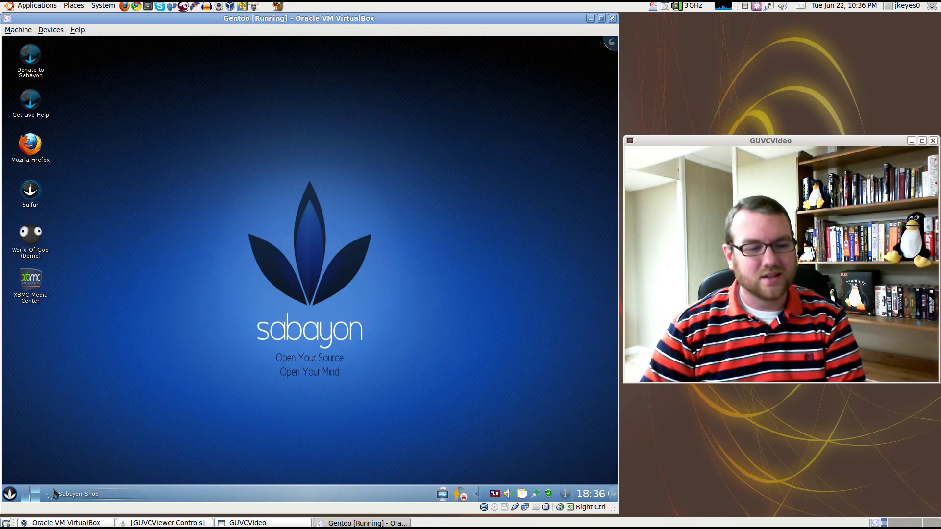
- Browse the Development category in Kickoff's Applications tab
left_click(10, 494)
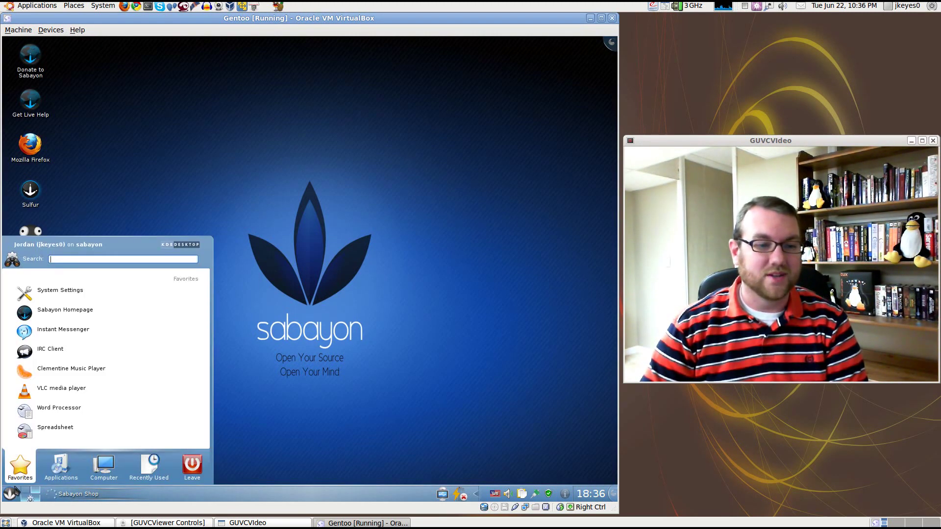
left_click(58, 469)
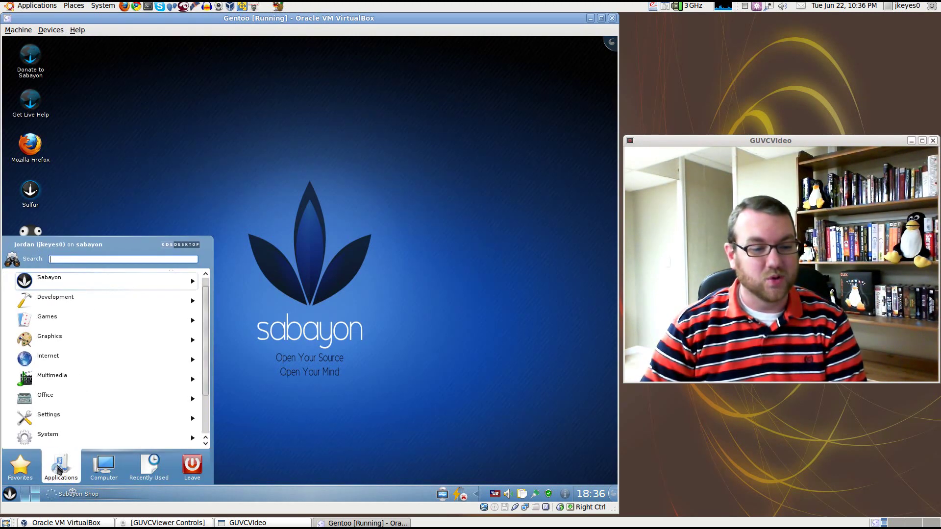
left_click(43, 300)
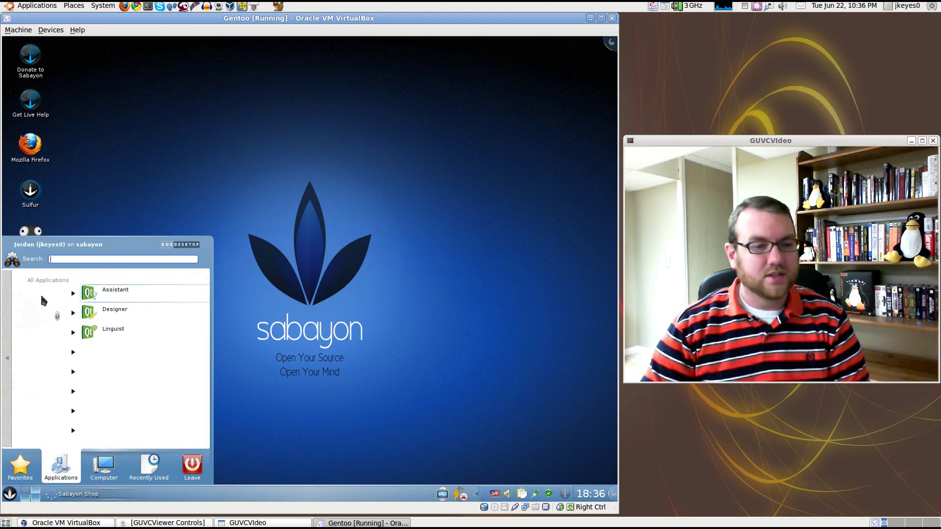
left_click(7, 343)
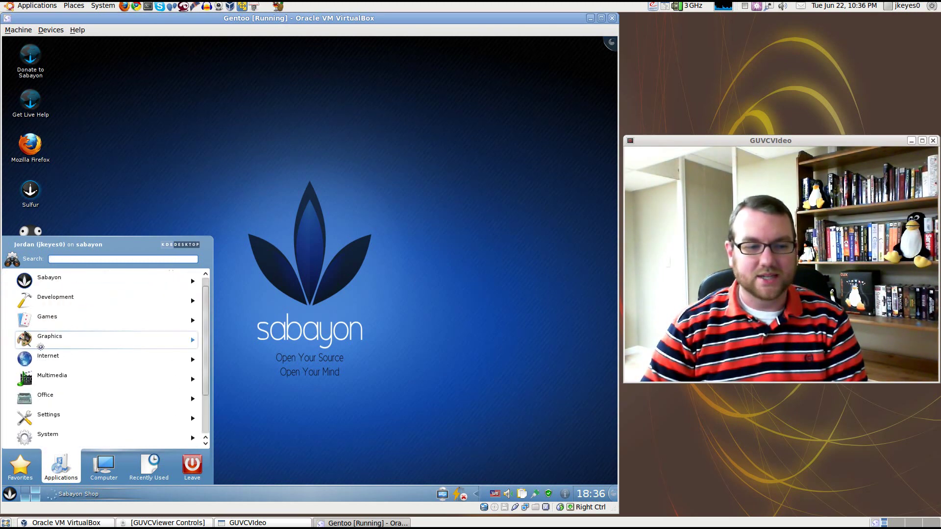
- Browse the Games subcategories: Logic, Arcade, Board, Card, and Tactics & Strategy
left_click(59, 318)
left_click(76, 288)
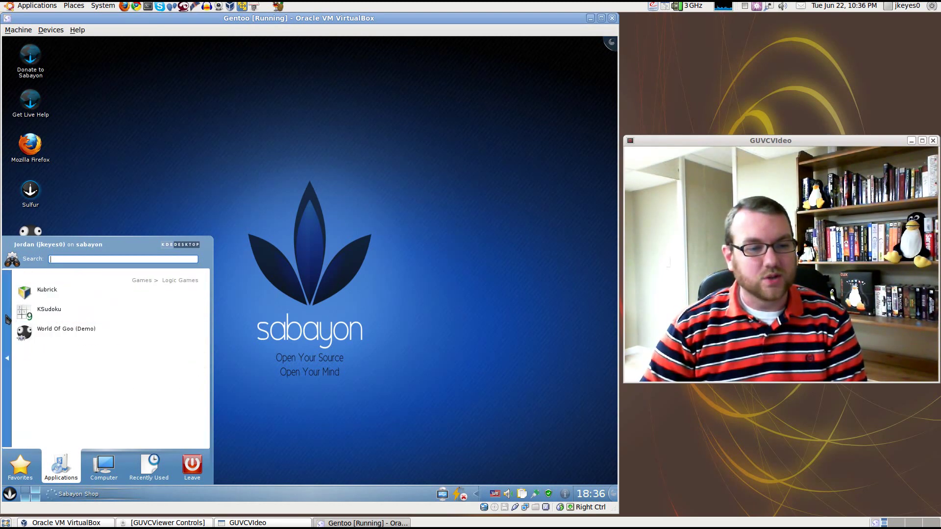
left_click(6, 306)
left_click(44, 310)
left_click(7, 318)
left_click(6, 317)
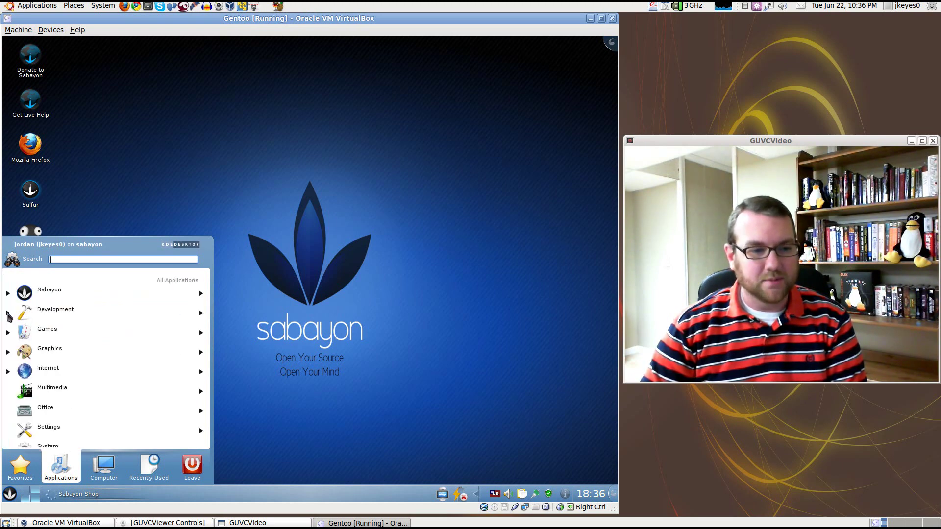
left_click(54, 329)
left_click(53, 330)
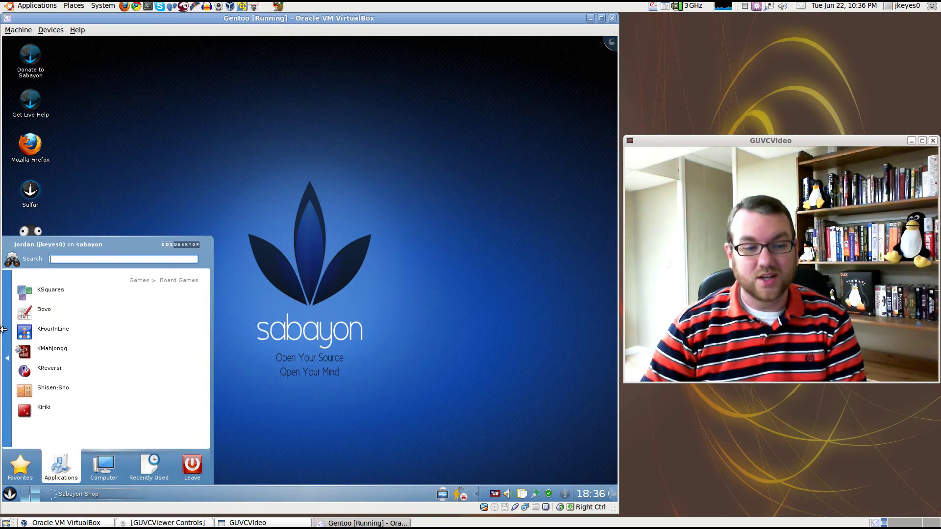
left_click(6, 335)
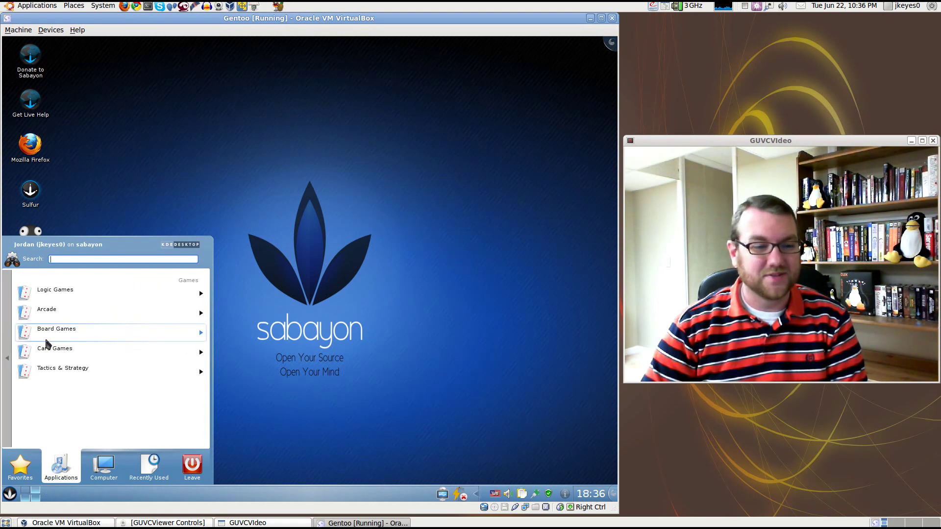
left_click(48, 345)
left_click(9, 332)
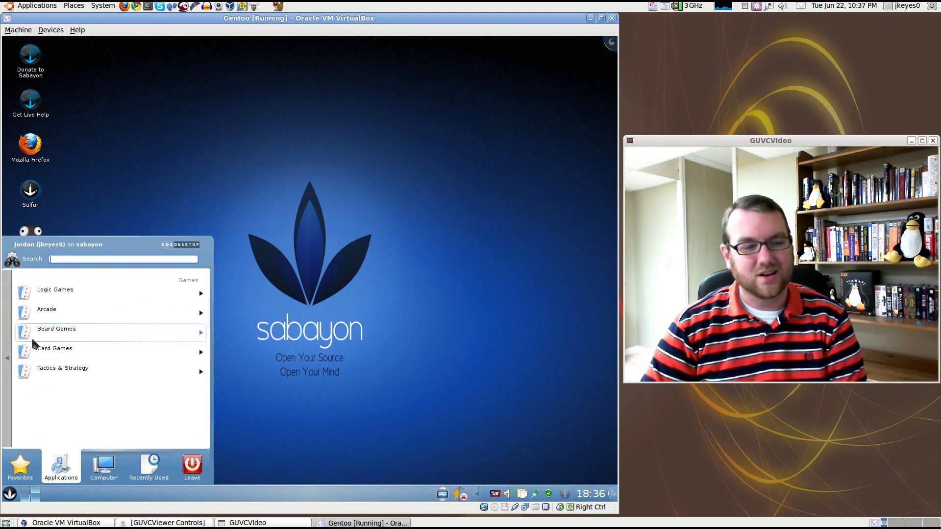
left_click(57, 368)
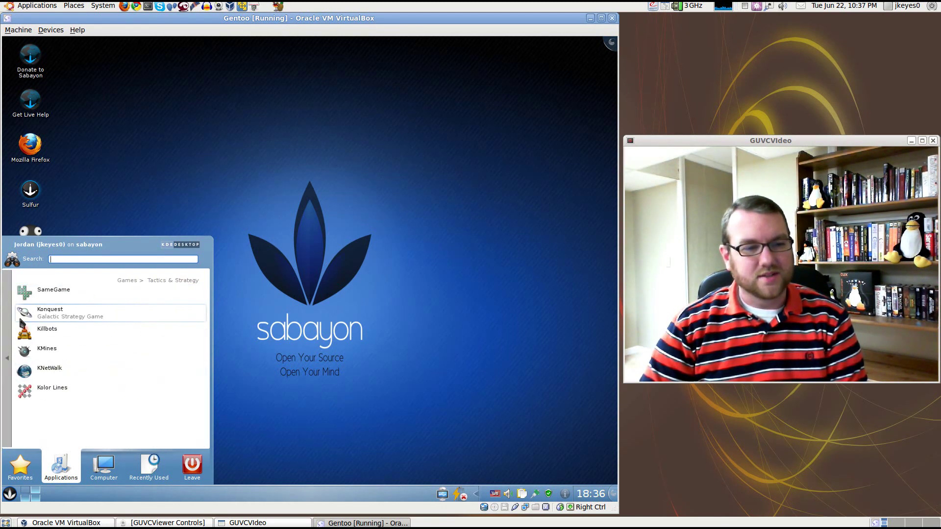
left_click(9, 332)
left_click(9, 332)
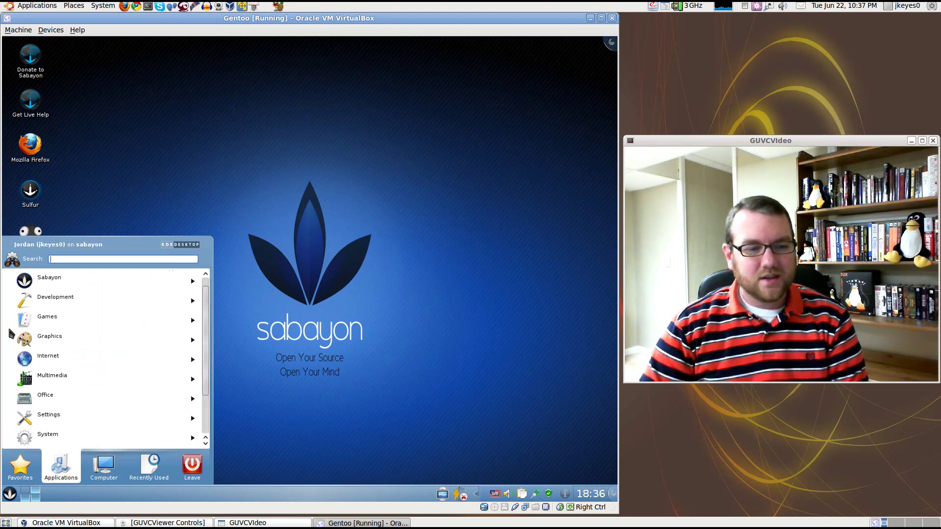
- Browse the Graphics, Internet, Multimedia, Office and Settings categories in turn
left_click(58, 333)
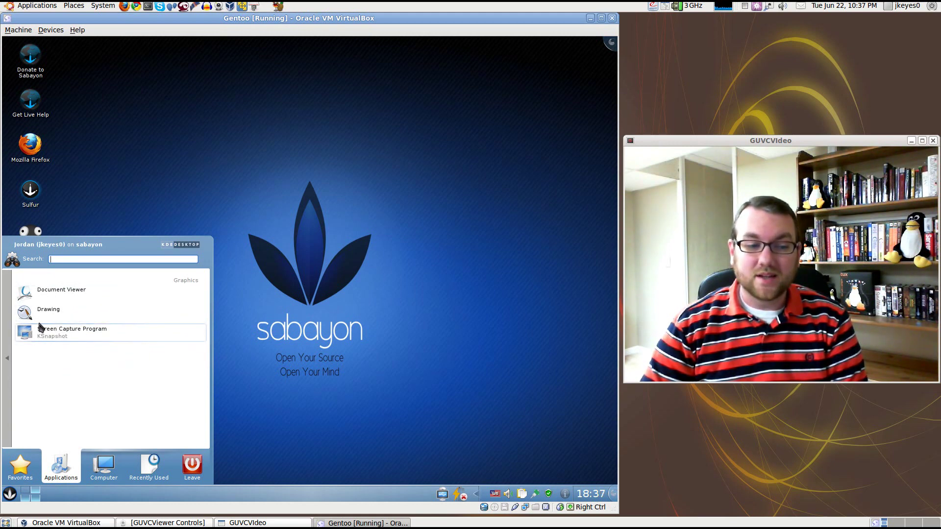
left_click(10, 332)
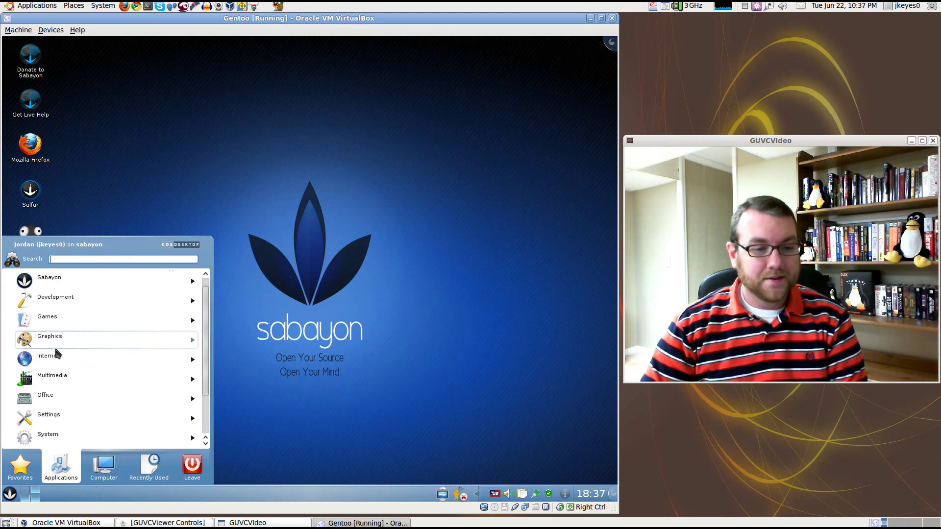
left_click(55, 358)
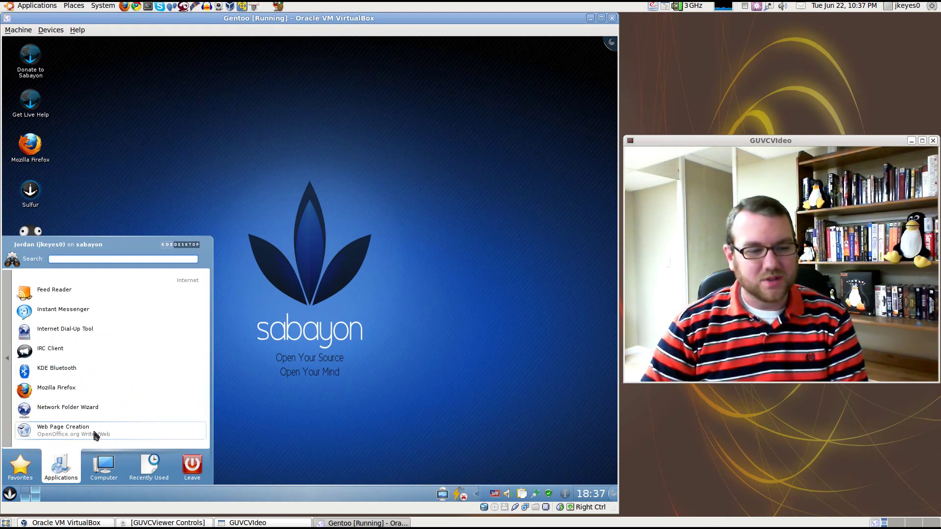
left_click(9, 375)
left_click(57, 375)
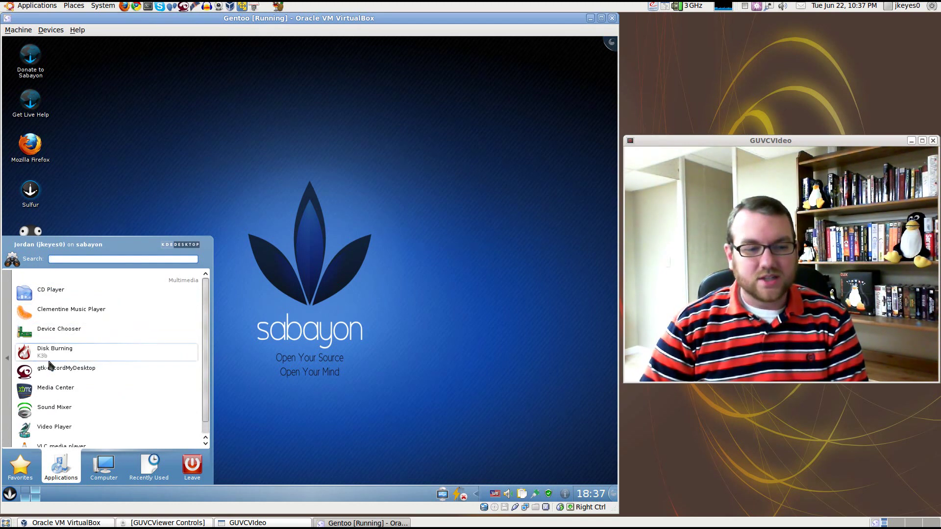
scroll(113, 361, "down", 1)
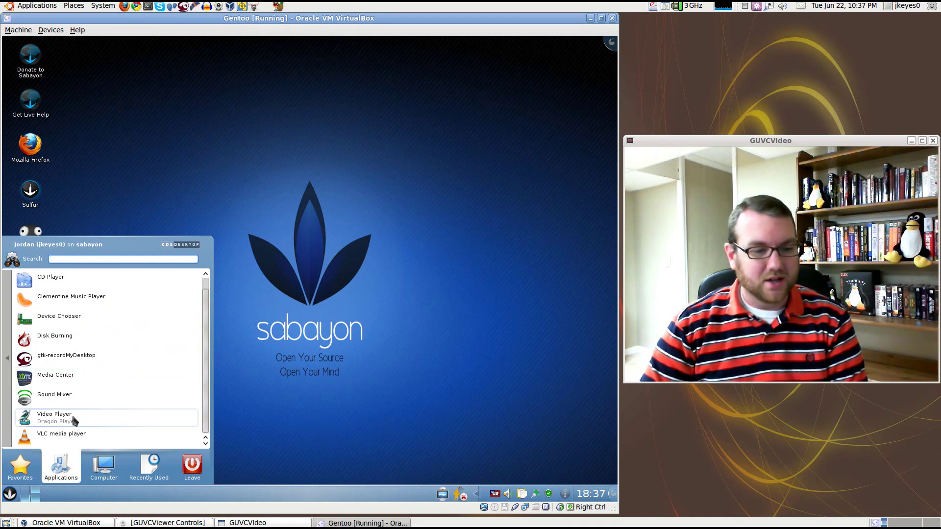
left_click(7, 381)
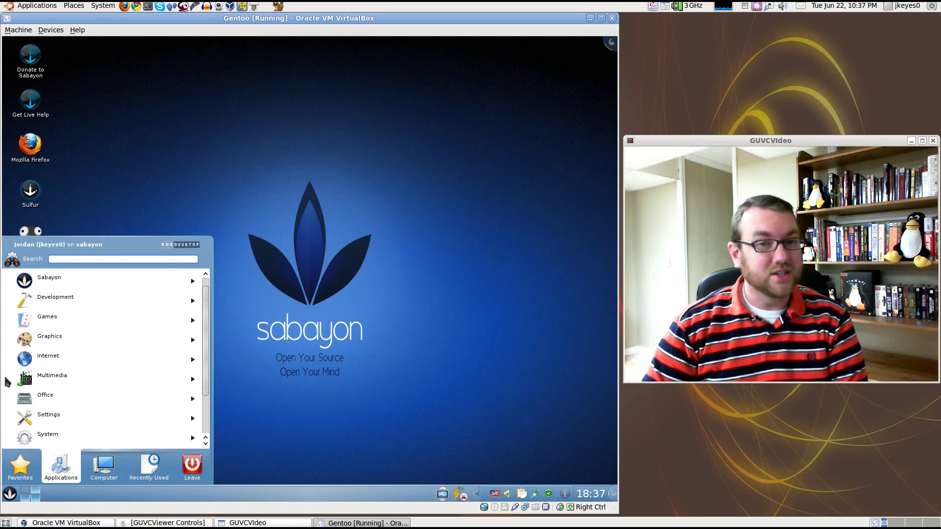
left_click(56, 390)
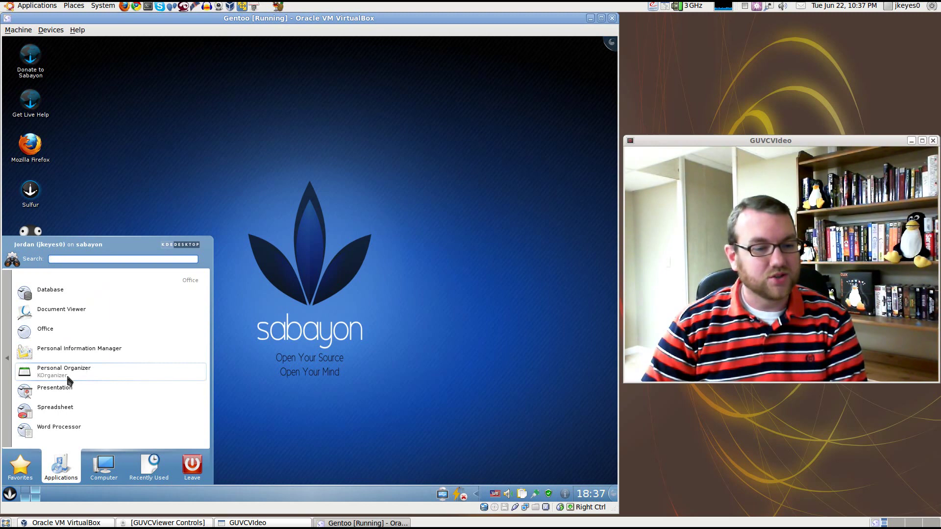
left_click(7, 392)
left_click(58, 421)
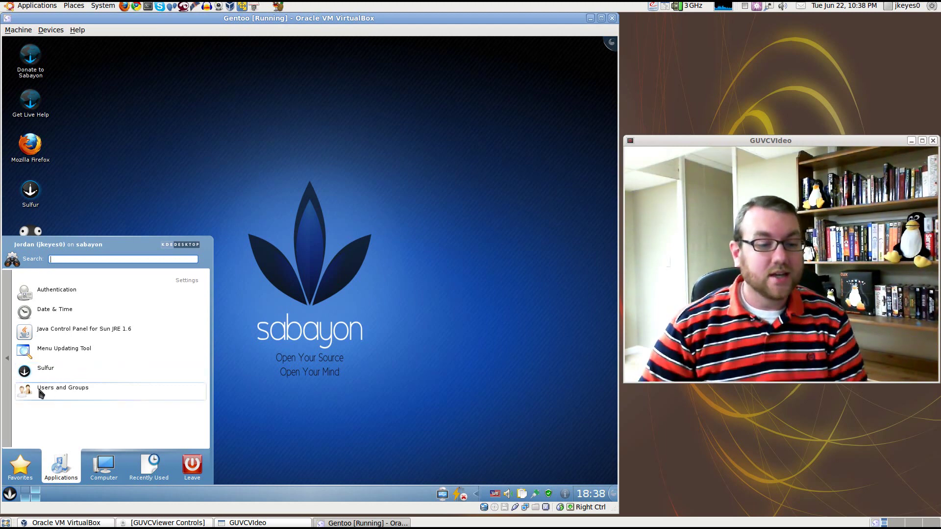
left_click(7, 382)
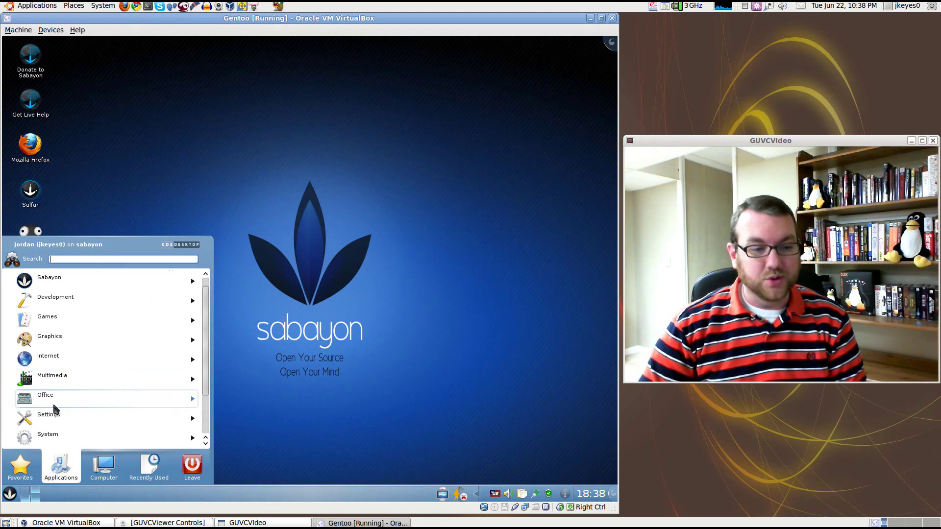
- Launch the Drop-down Terminal (Yakuake) from the System applications category in Kickoff
scroll(56, 397, "down", 1)
left_click(55, 383)
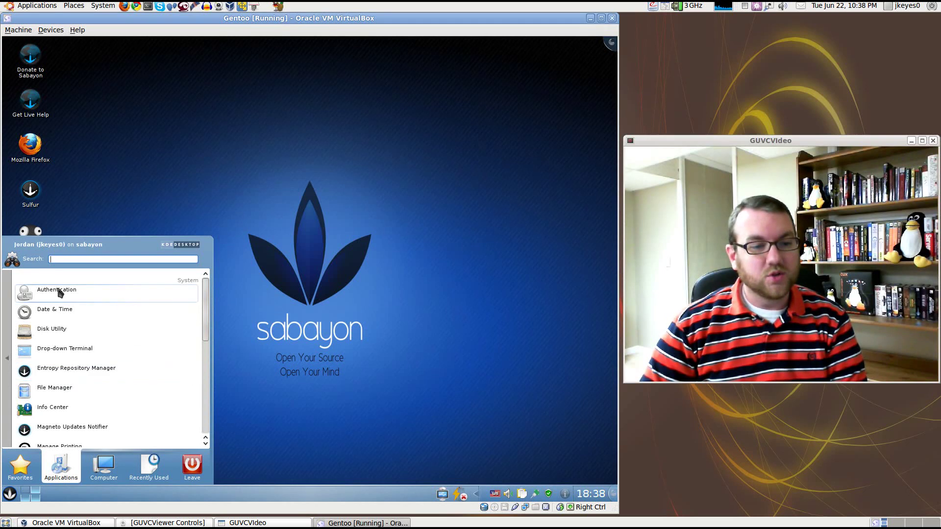
scroll(70, 318, "down", 1)
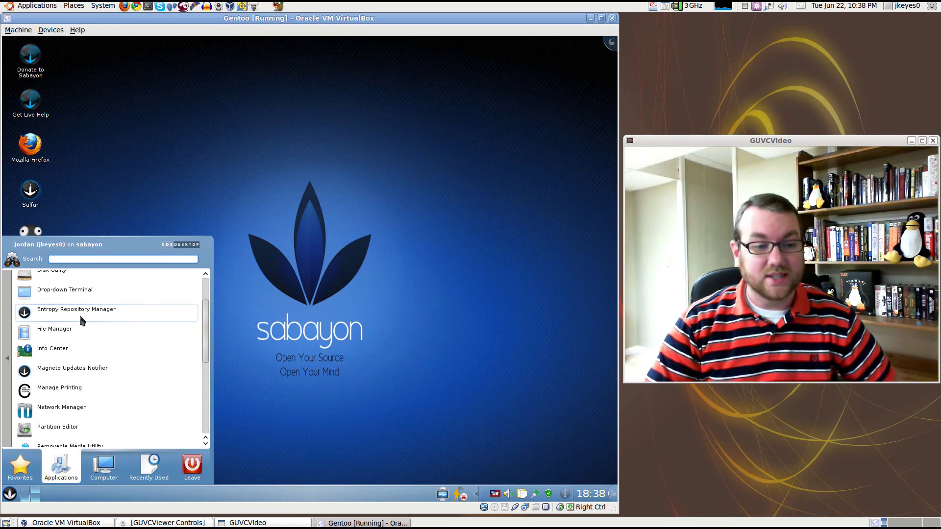
scroll(78, 314, "up", 1)
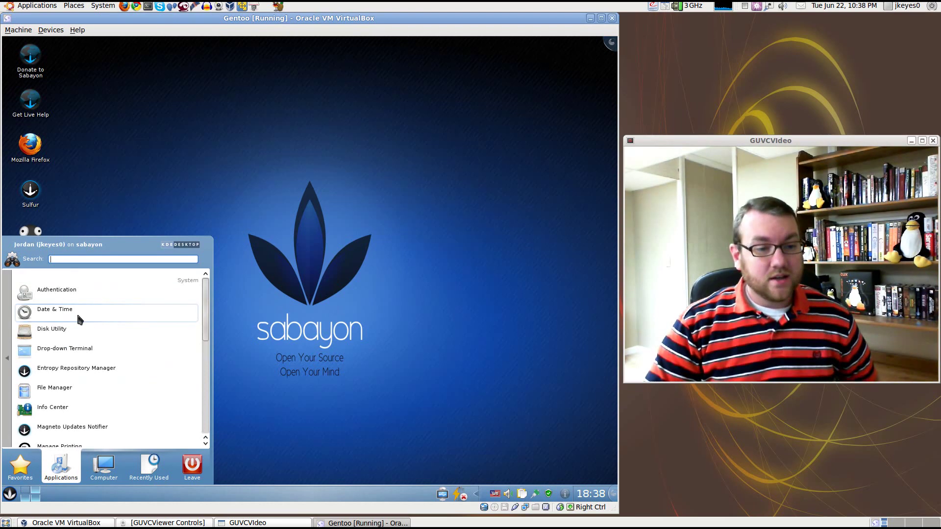
left_click(63, 353)
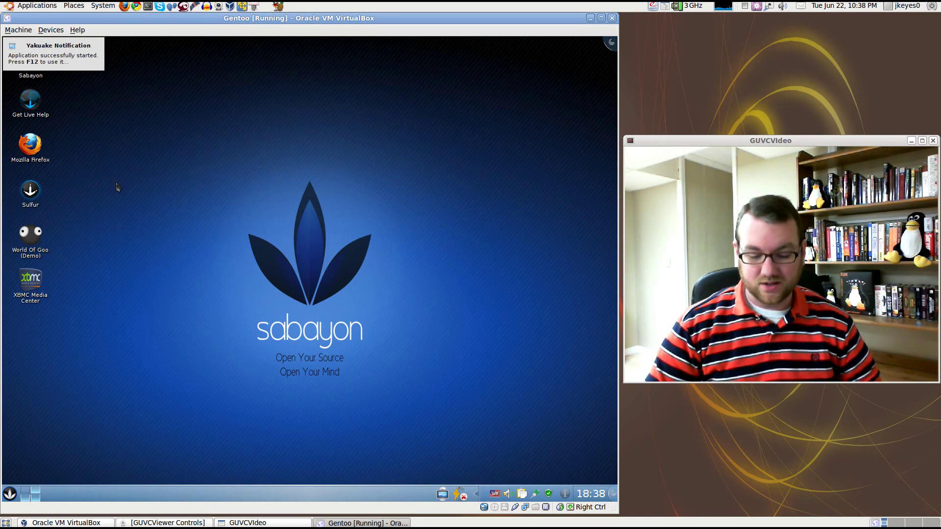
- Toggle Yakuake down and back up several times with F12, leaving it hidden
key("F12")
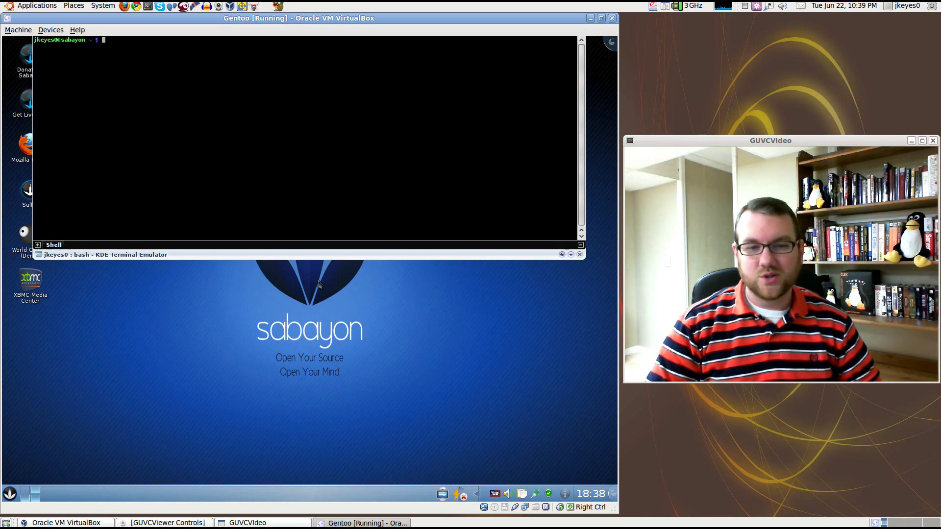
key("F12")
key("F12")
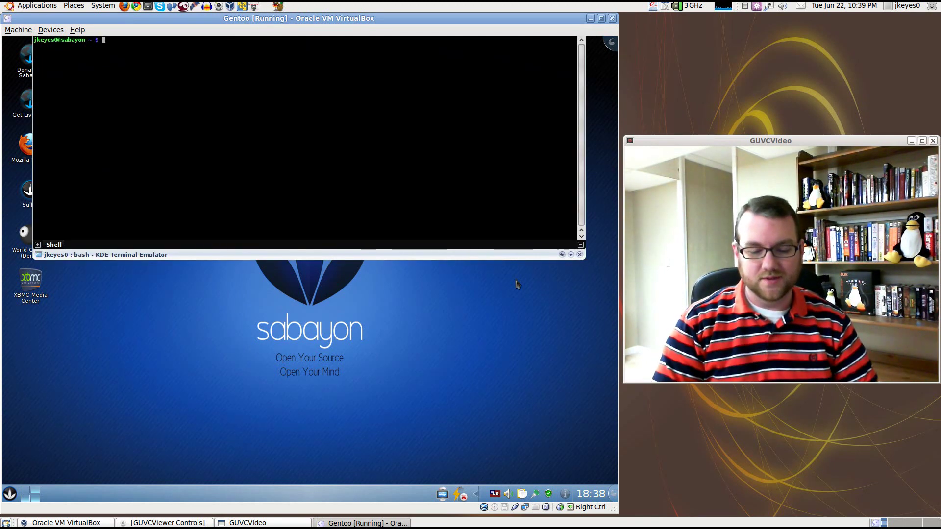
key("F12")
key("F12")
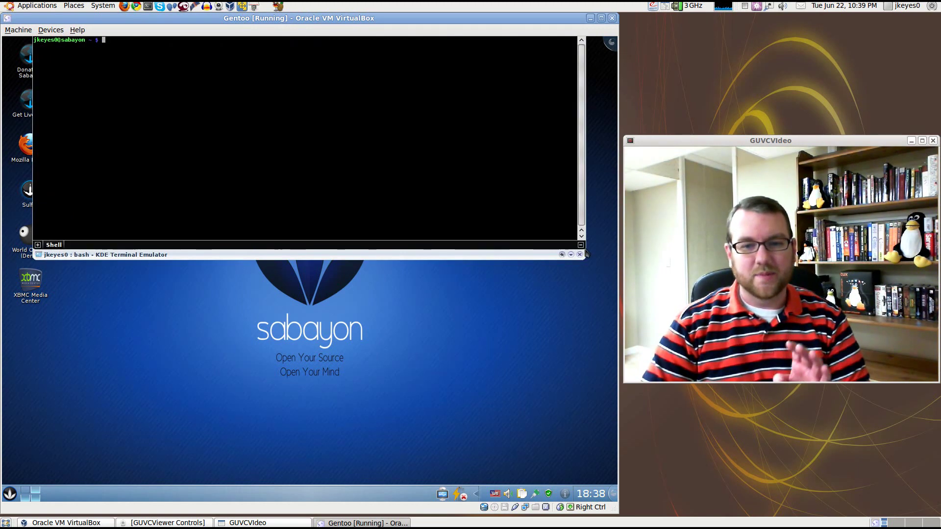
key("F12")
- In the launcher's System applications, scroll down to User Manager (KUser) and start it
left_click(10, 494)
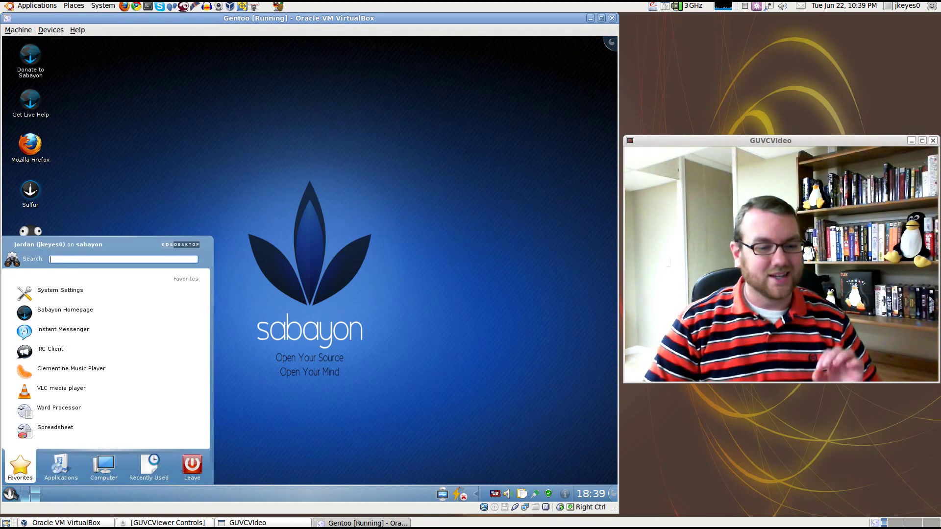
mouse_move(53, 473)
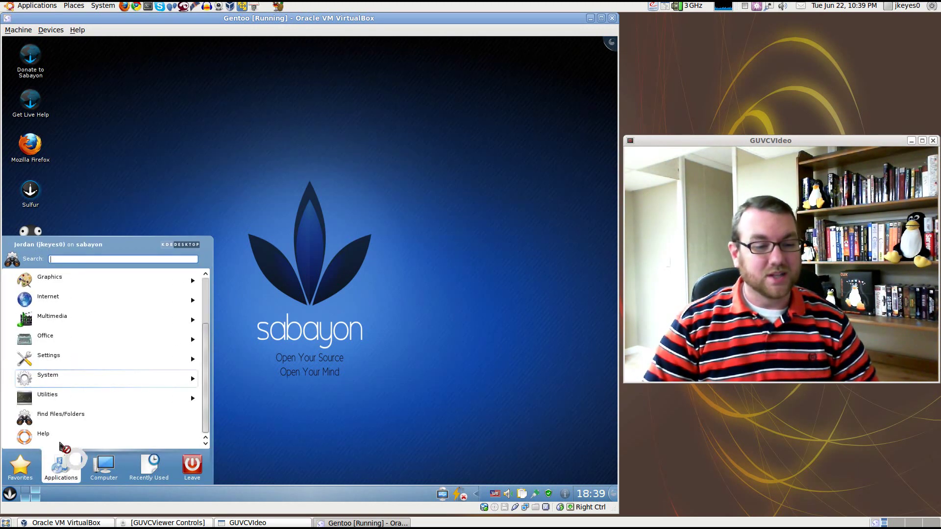
left_click(55, 379)
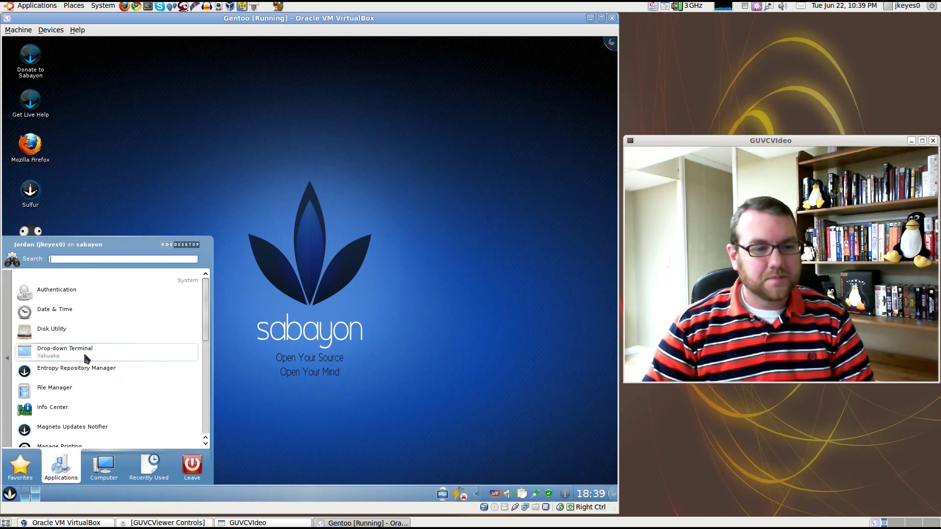
scroll(85, 337, "down", 1)
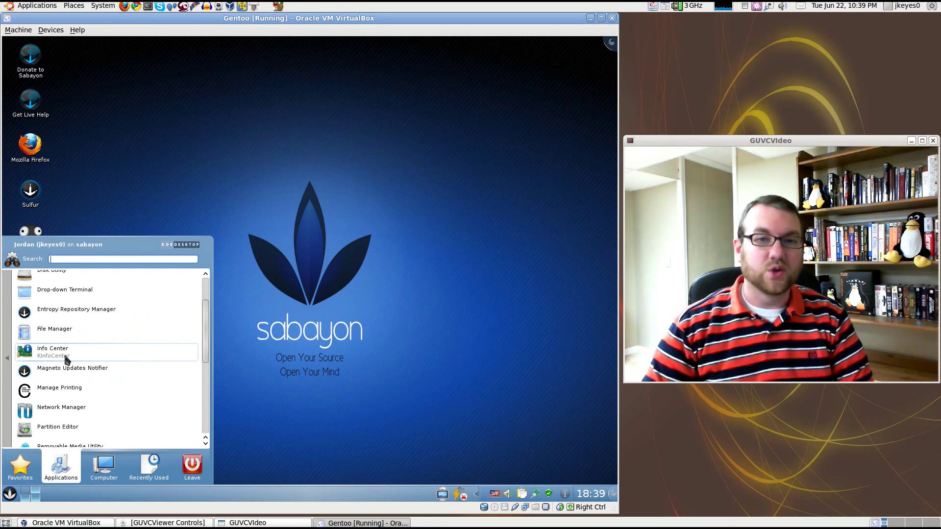
scroll(67, 360, "down", 1)
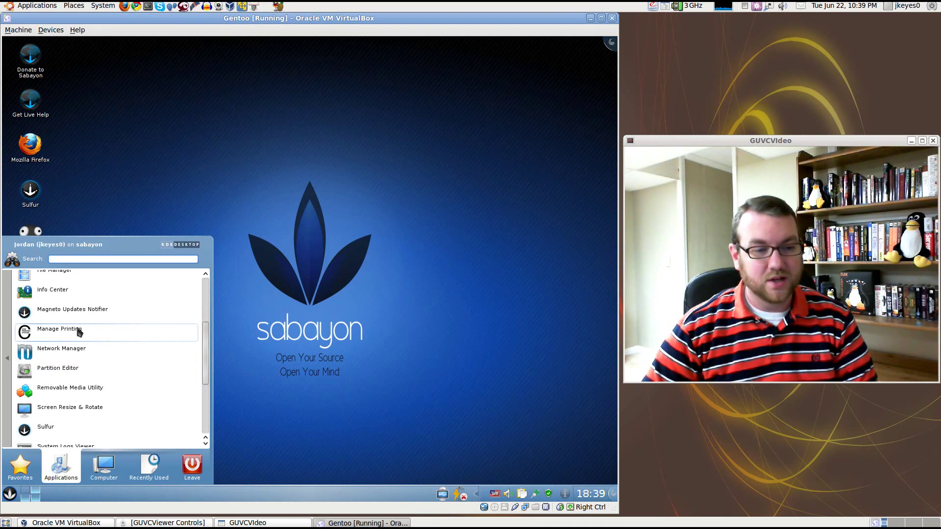
scroll(87, 365, "down", 2)
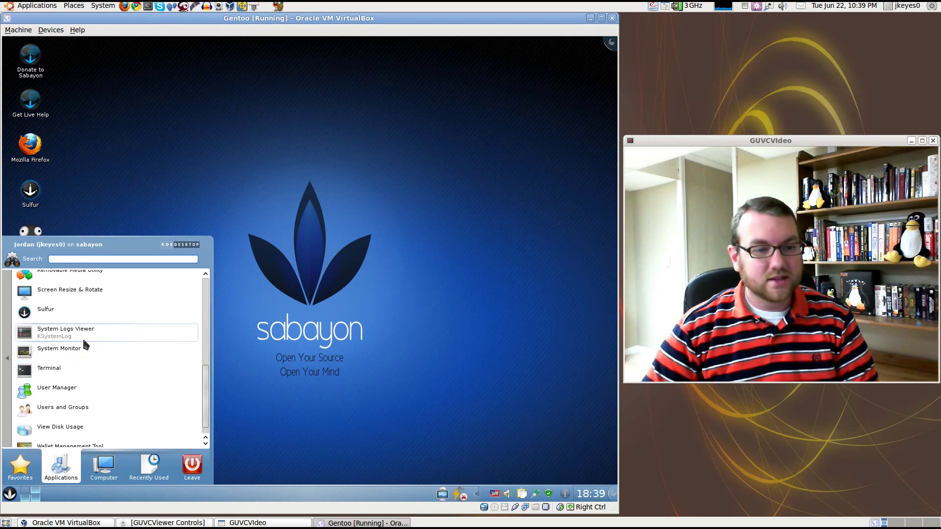
scroll(49, 295, "down", 1)
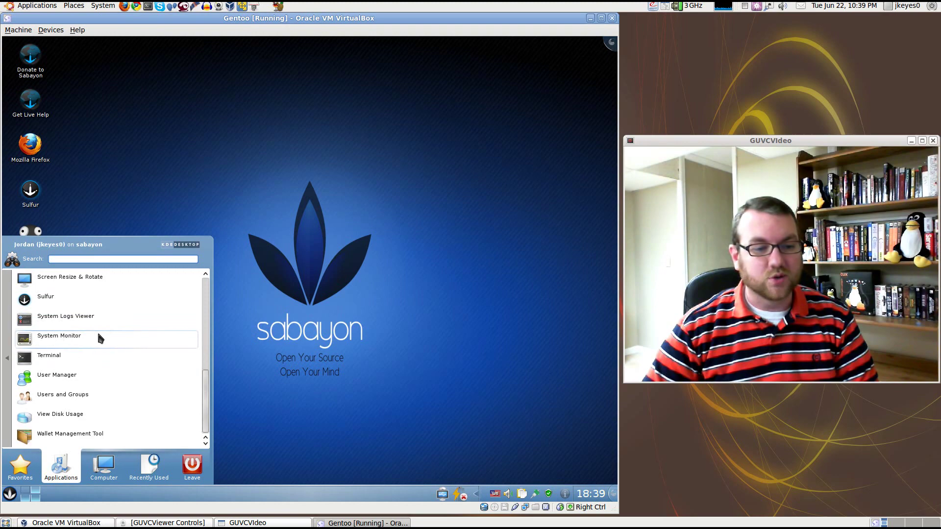
left_click(70, 383)
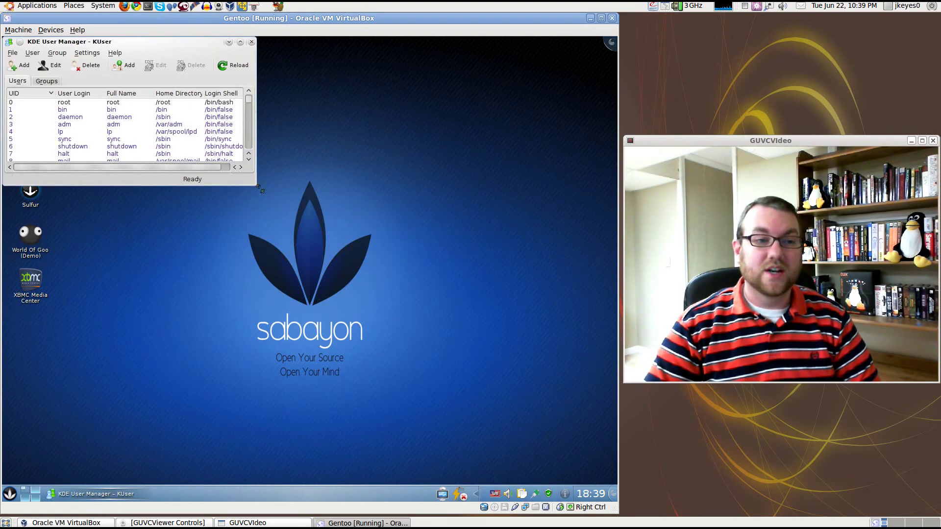
left_click_drag(257, 187, 407, 334)
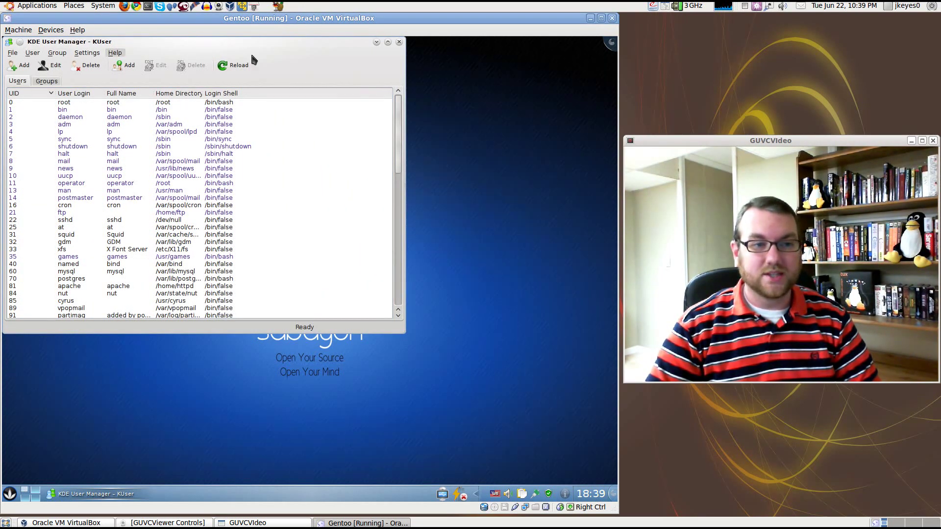
left_click(399, 43)
left_click(9, 494)
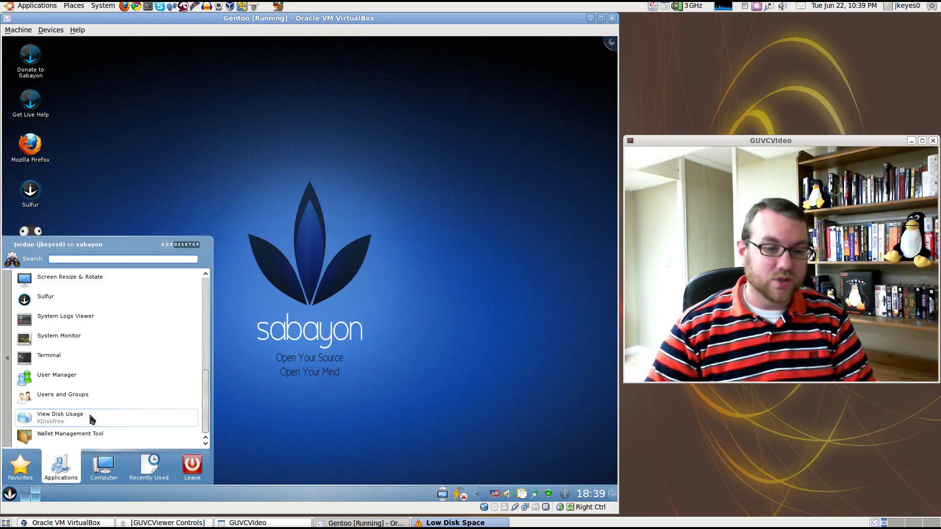
- Browse the Utilities applications category, then return to the category list
left_click(4, 421)
left_click(66, 395)
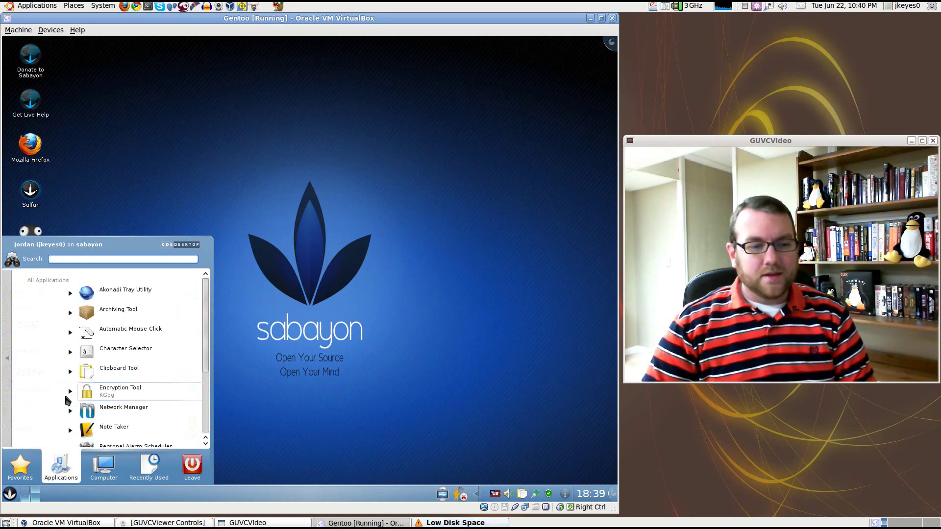
scroll(137, 395, "down", 1)
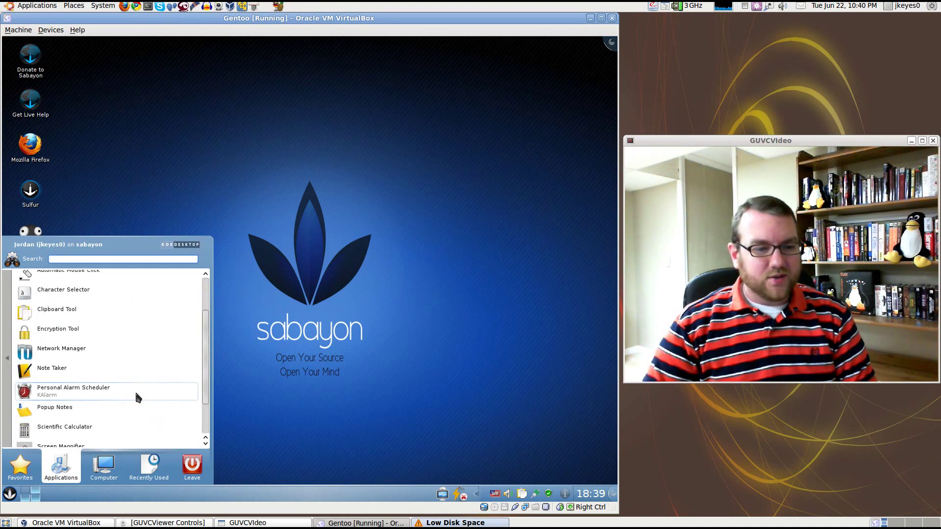
scroll(82, 348, "down", 1)
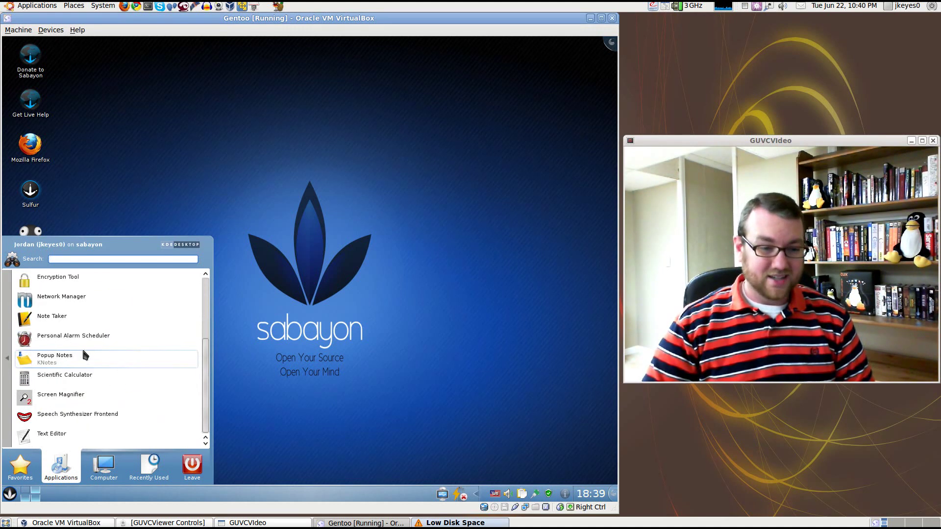
left_click(9, 358)
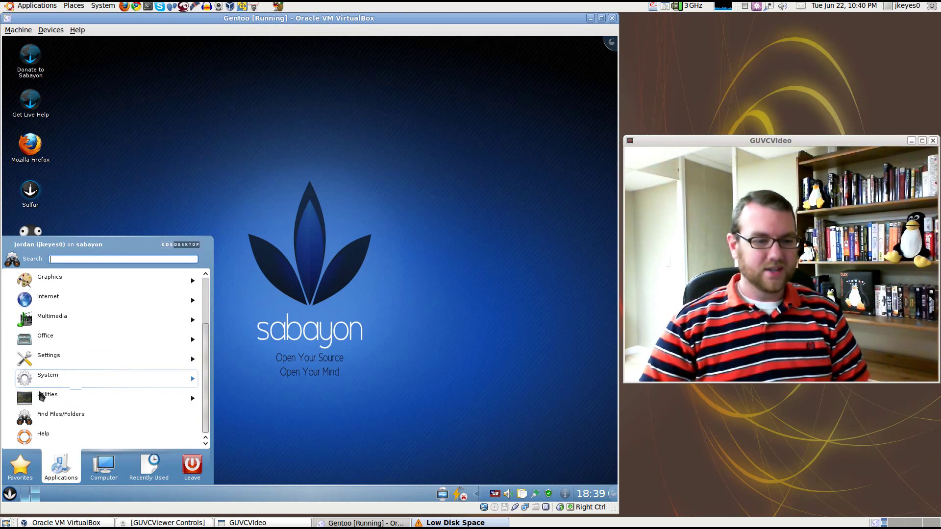
- View the Computer places, then the Recently Used list headed by User Manager
left_click(104, 466)
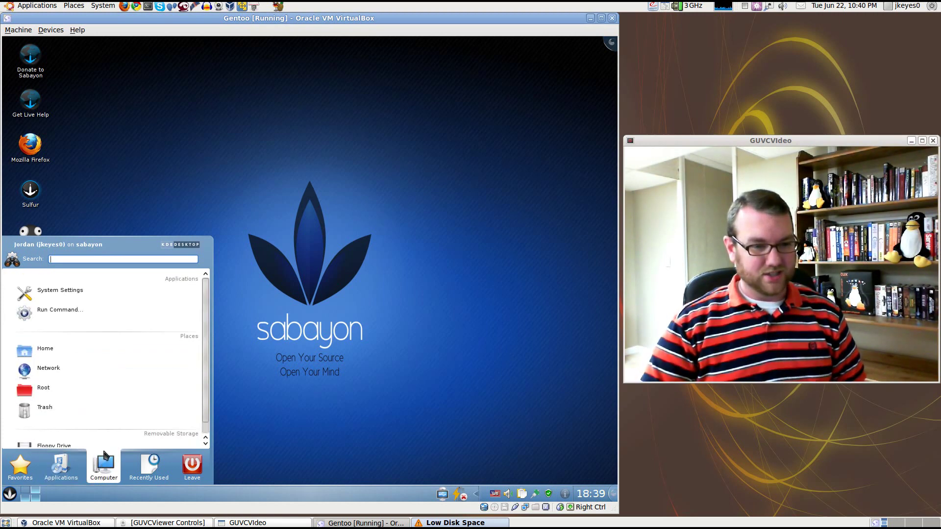
scroll(105, 422, "down", 1)
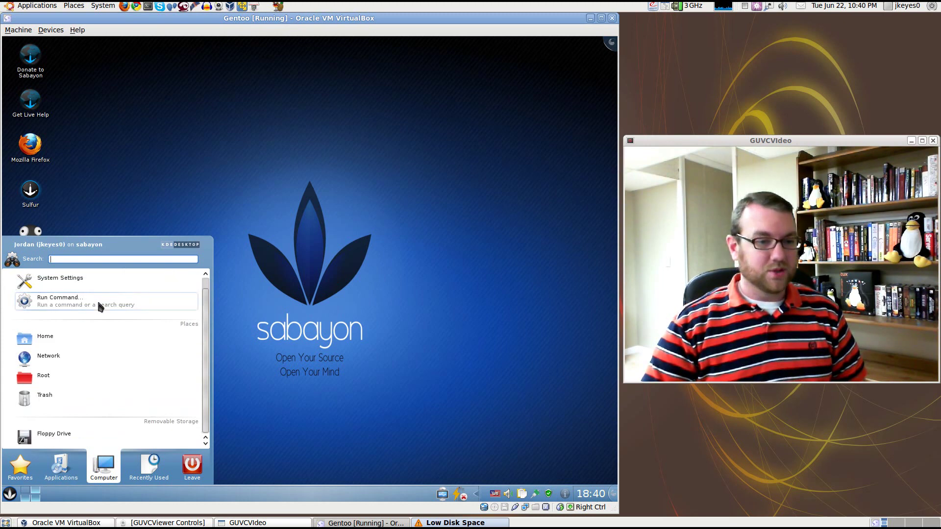
left_click(153, 468)
scroll(127, 318, "down", 1)
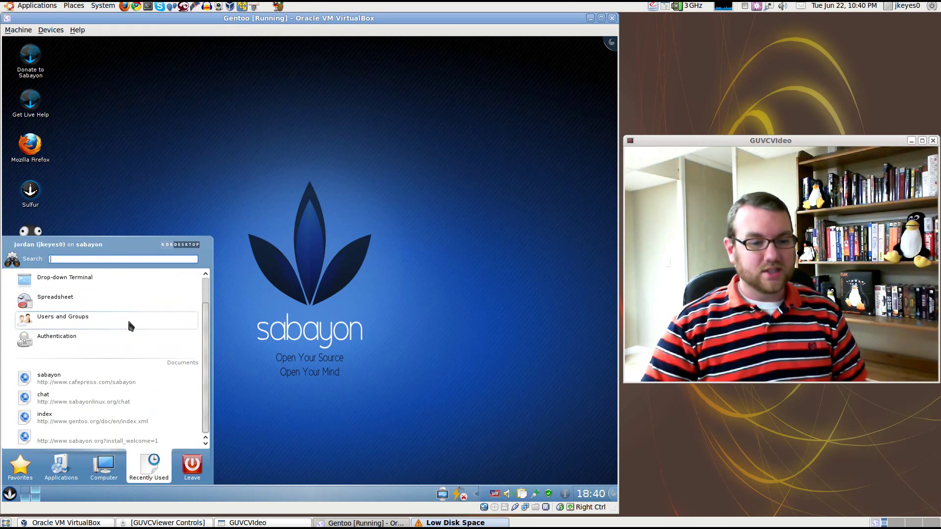
scroll(128, 319, "up", 2)
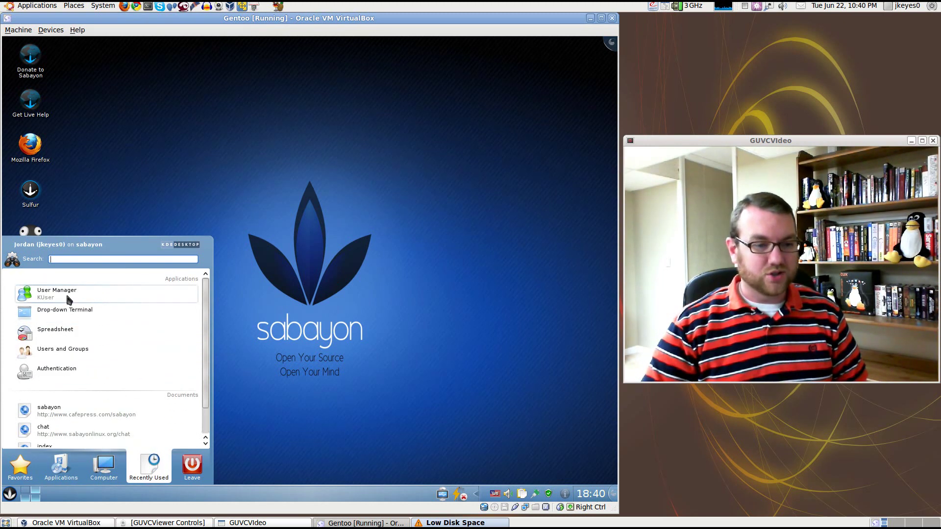